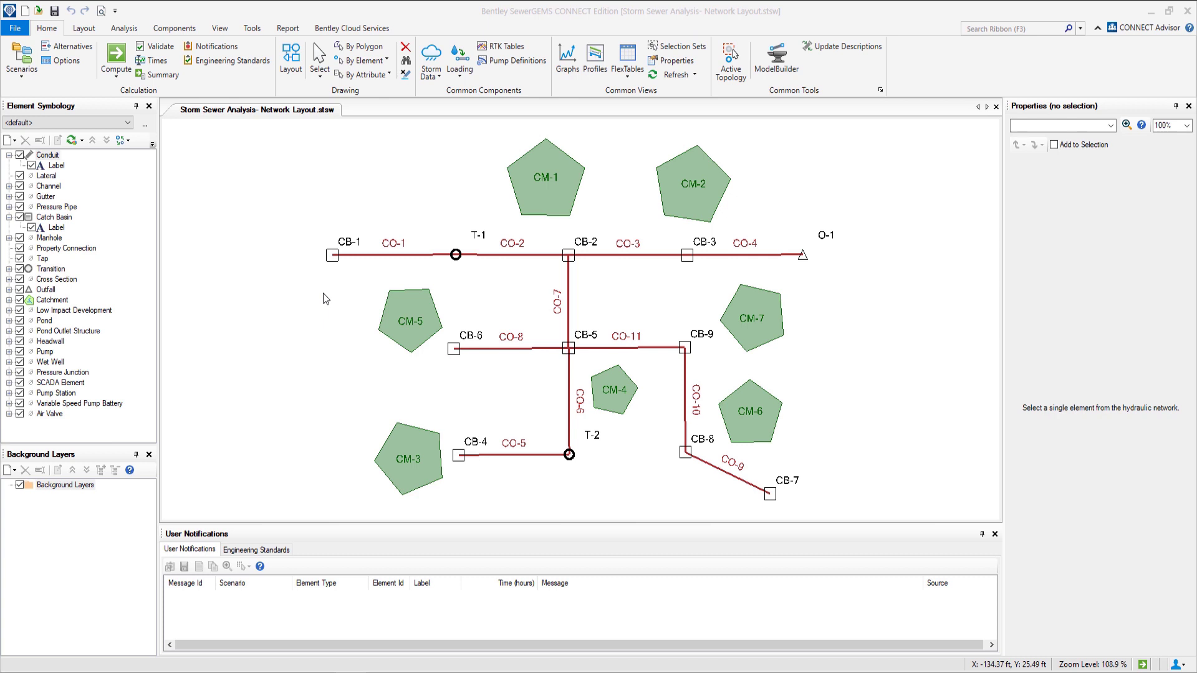
# In CB-1's Properties, enter subsurface flow 2, ground elevation 104 and invert elevation 102.00
pyautogui.click(334, 255)
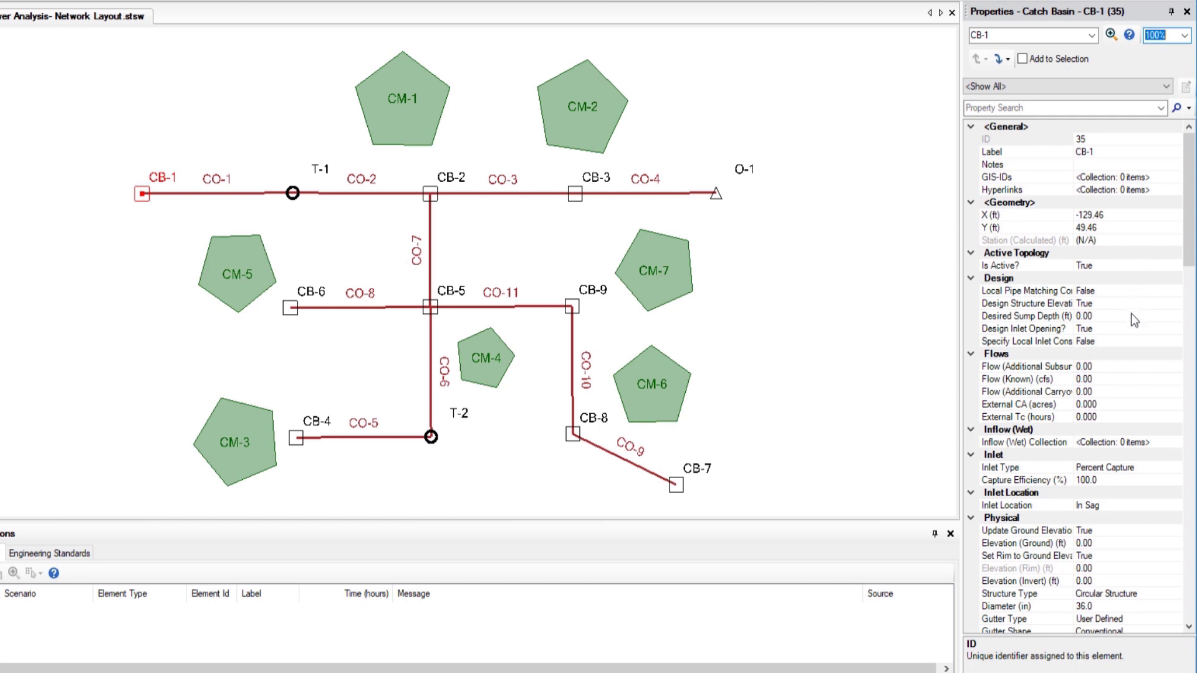
pyautogui.click(1107, 371)
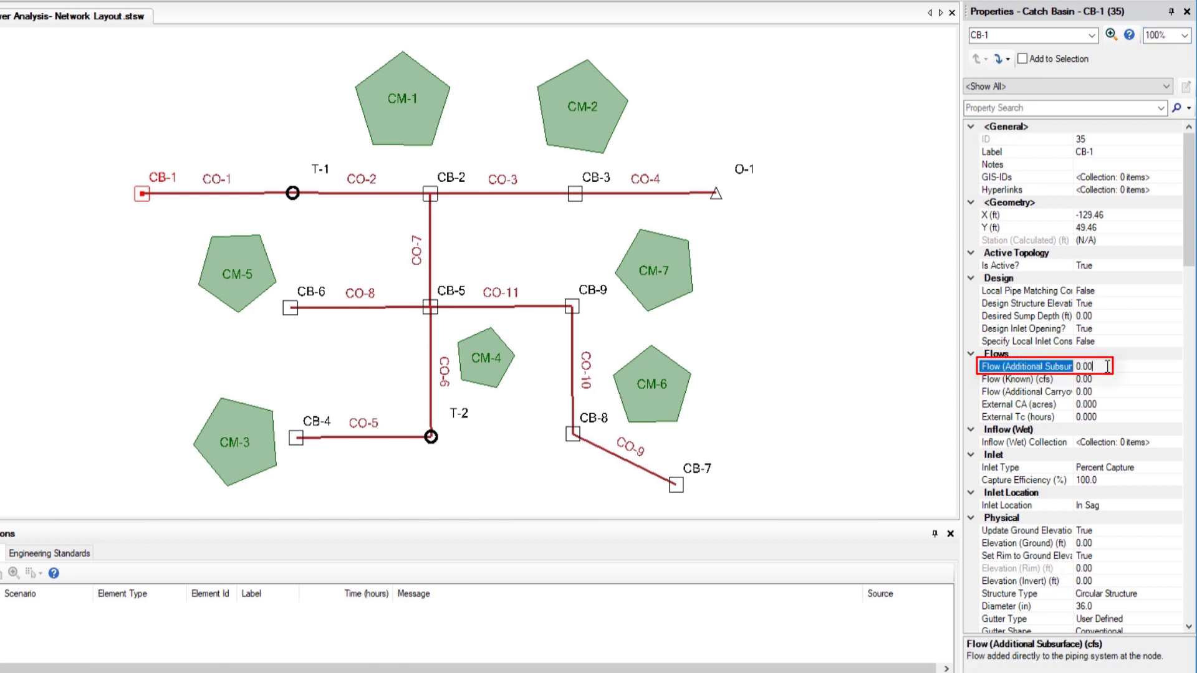
pyautogui.write('2')
pyautogui.press('Return')
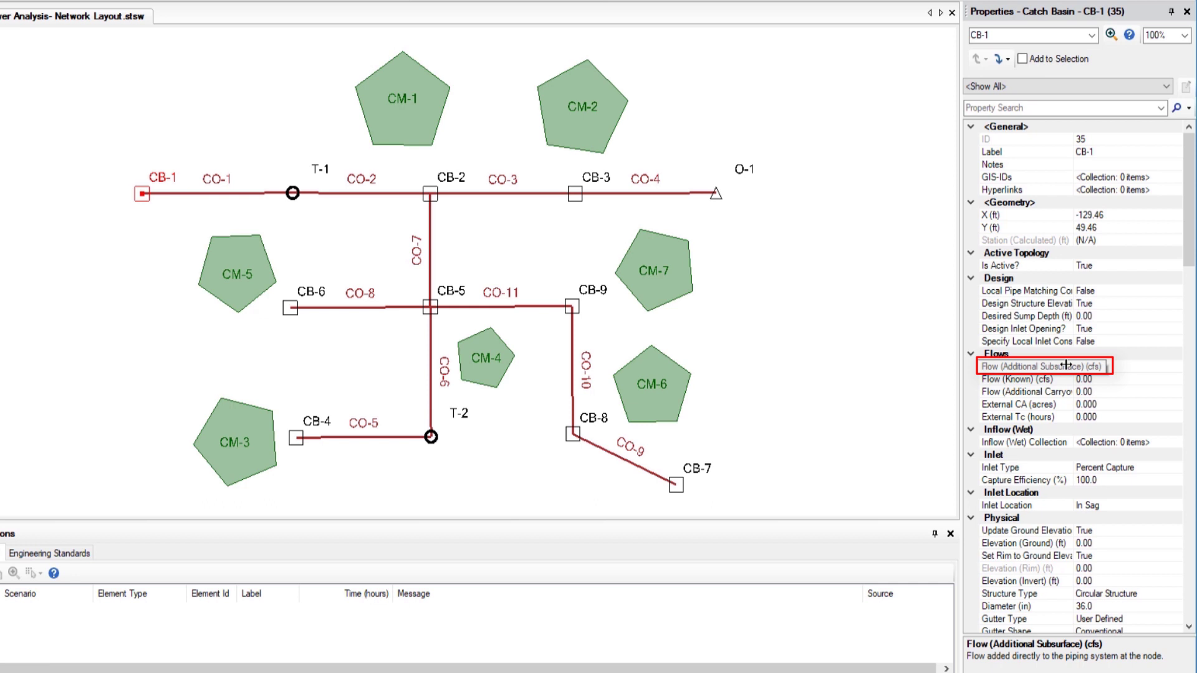
pyautogui.click(1067, 545)
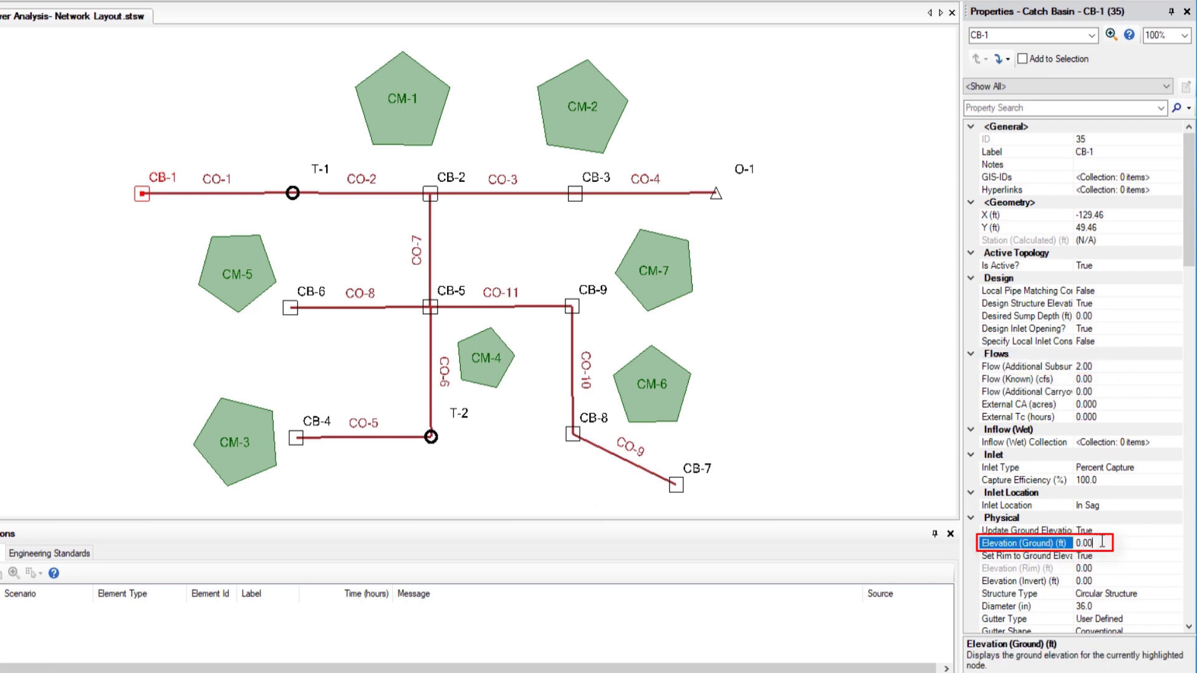
pyautogui.write('104')
pyautogui.press('Return')
pyautogui.click(1099, 581)
pyautogui.press('BackSpace')
pyautogui.press('BackSpace')
pyautogui.press('BackSpace')
pyautogui.press('BackSpace')
pyautogui.write('102')
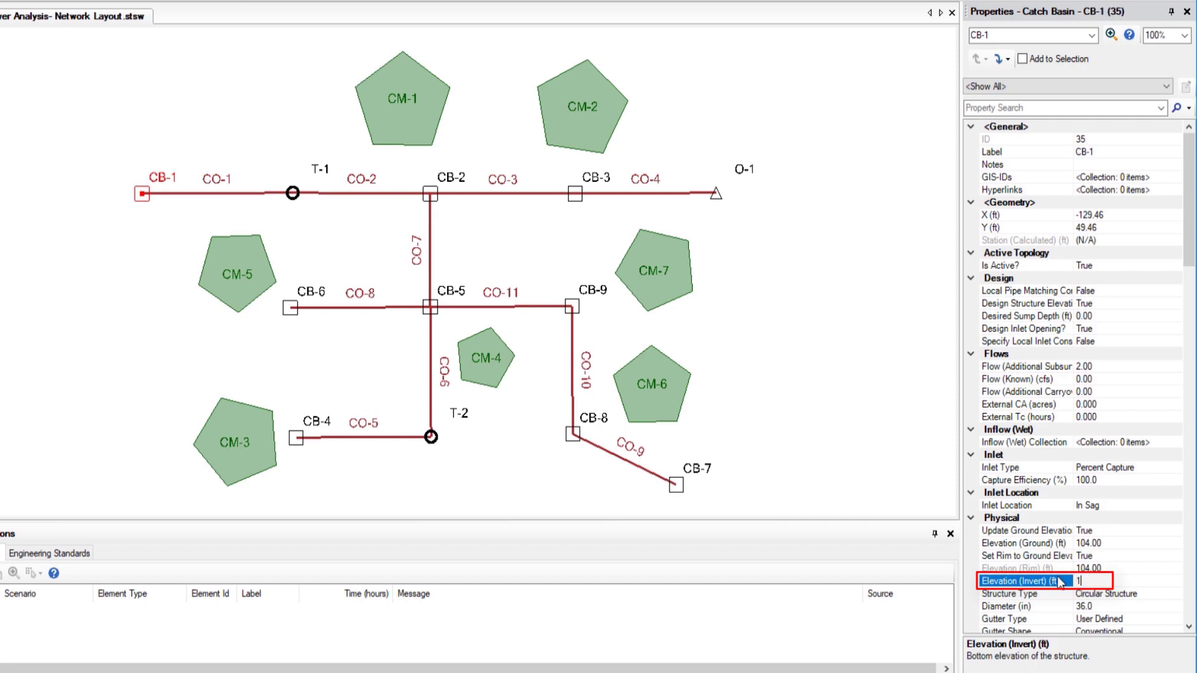
pyautogui.write('.00')
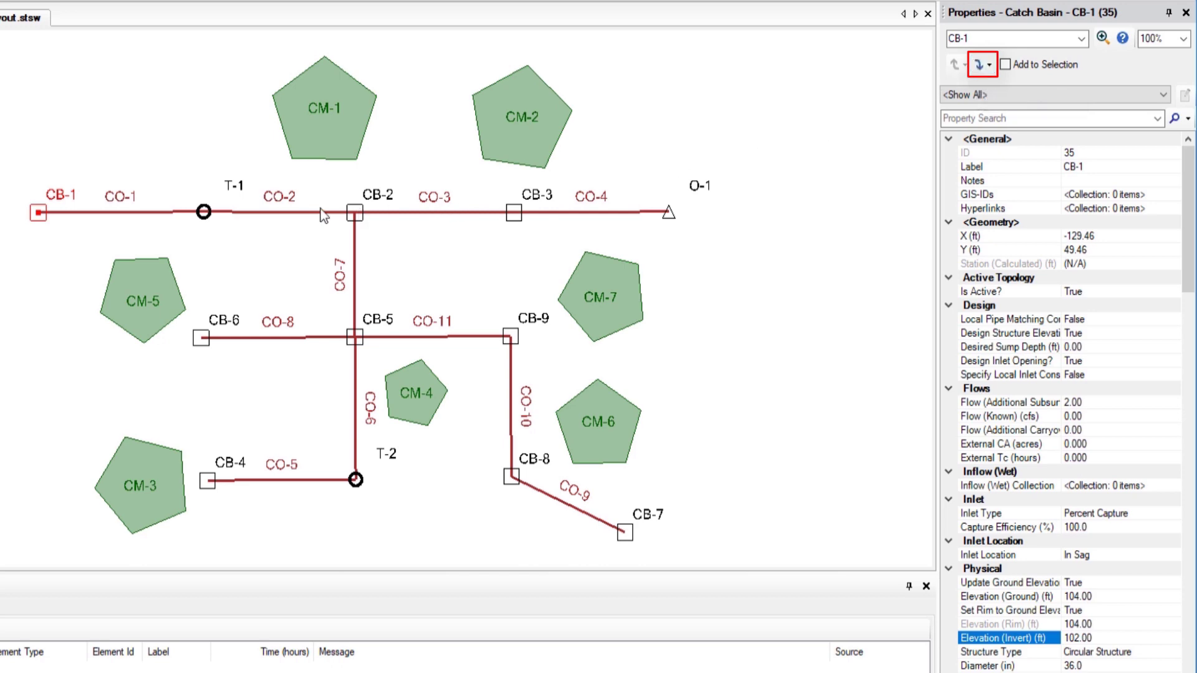
# In T-1's Properties, enter 103 for Elevation (Ground) and 101 for Elevation (Invert)
pyautogui.click(203, 213)
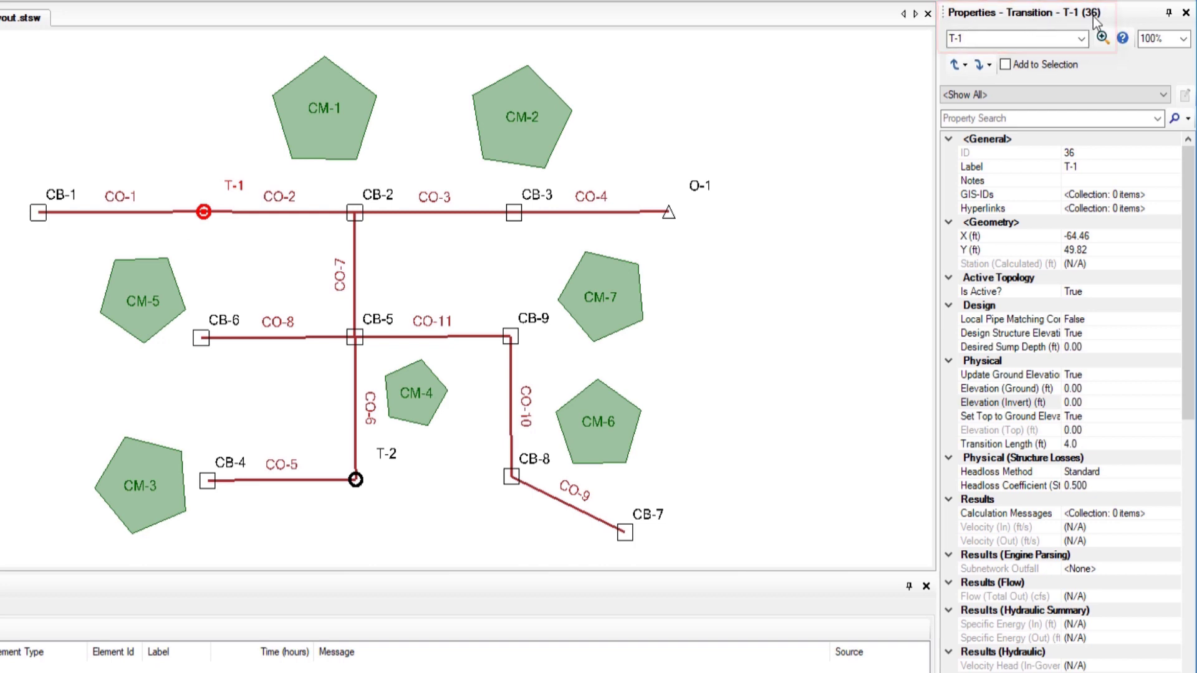
pyautogui.click(1072, 389)
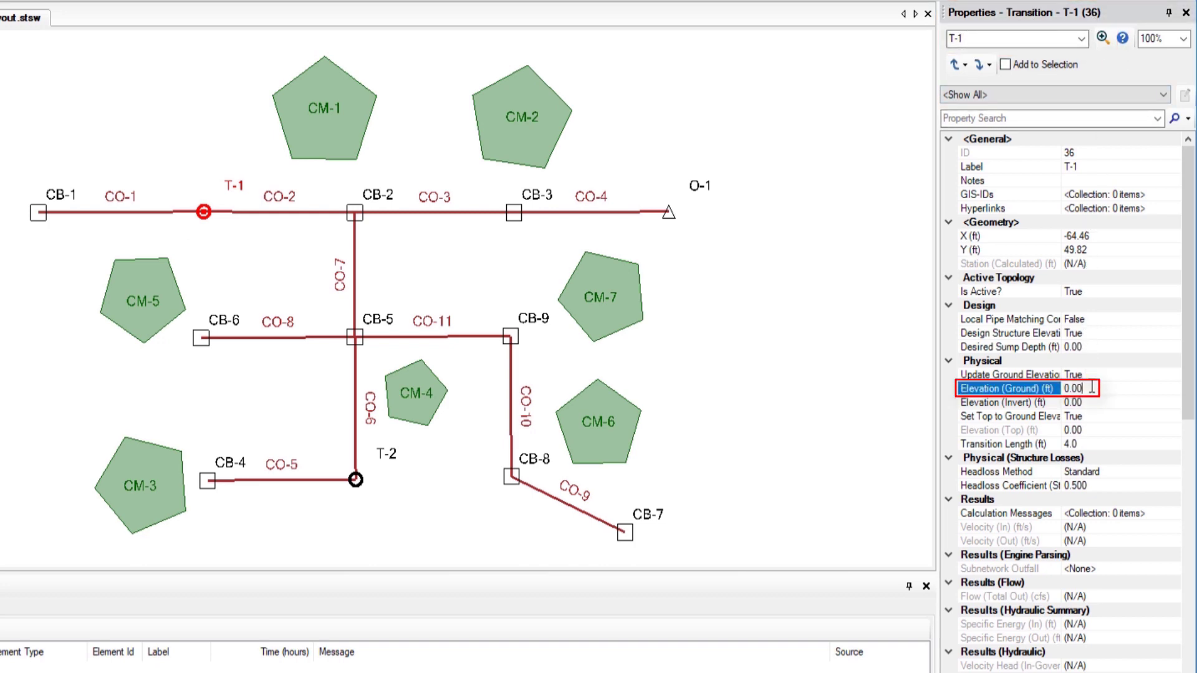
pyautogui.write('103')
pyautogui.press('Return')
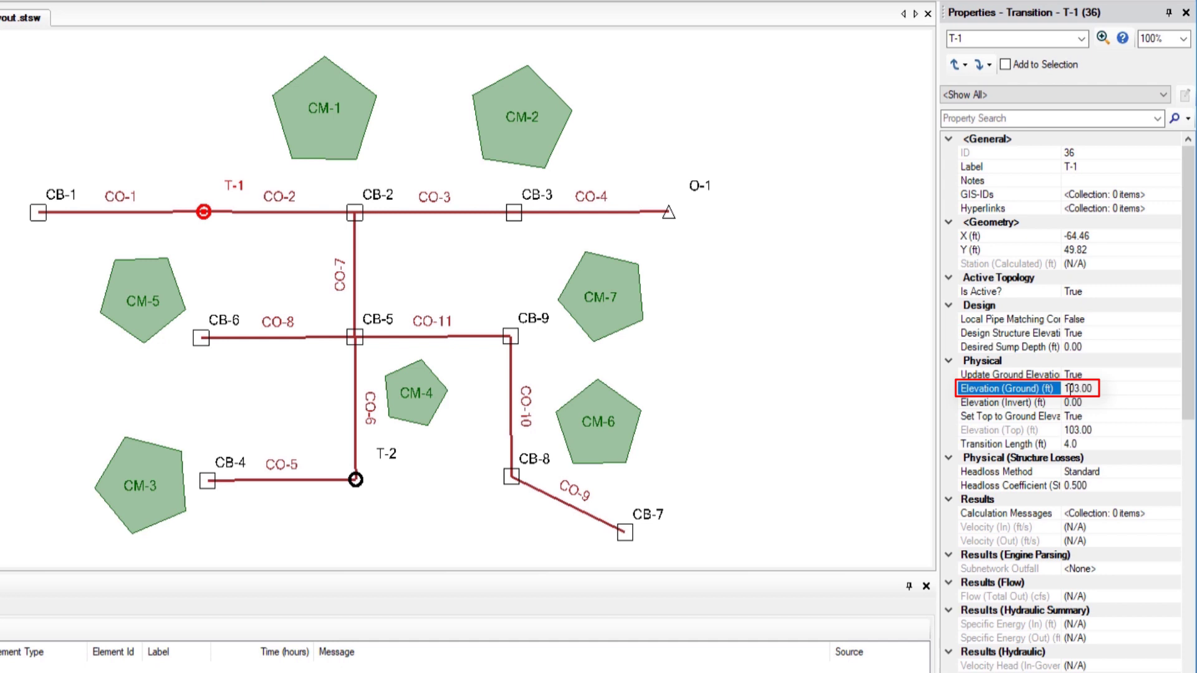
pyautogui.click(1092, 402)
pyautogui.write('101')
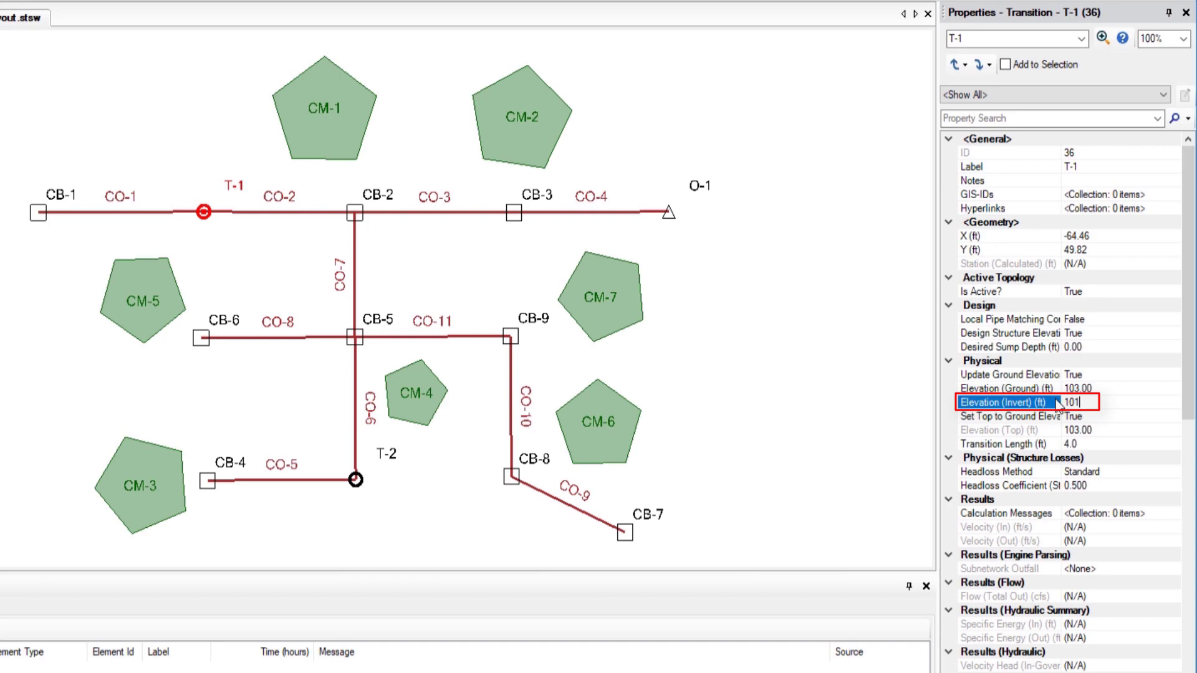
pyautogui.press('Return')
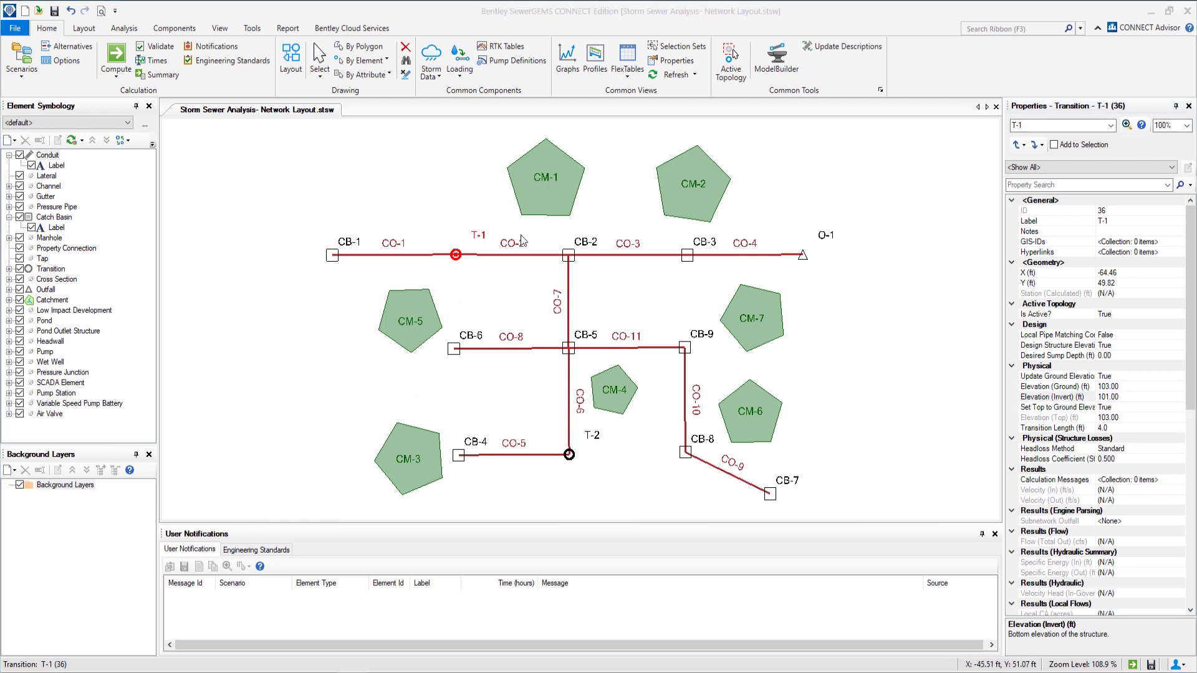
# Give catchment CM-1 an area of 5 acres and Rational Method runoff with coefficient 0.65
pyautogui.click(541, 209)
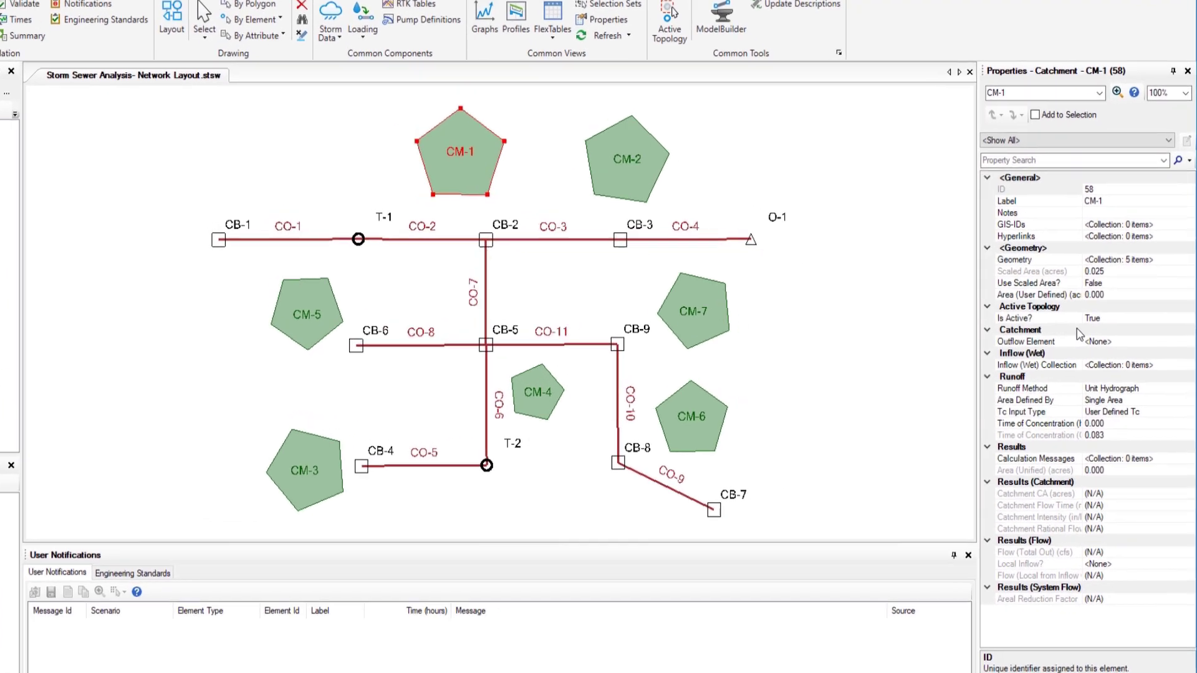
pyautogui.click(1094, 307)
pyautogui.write('5')
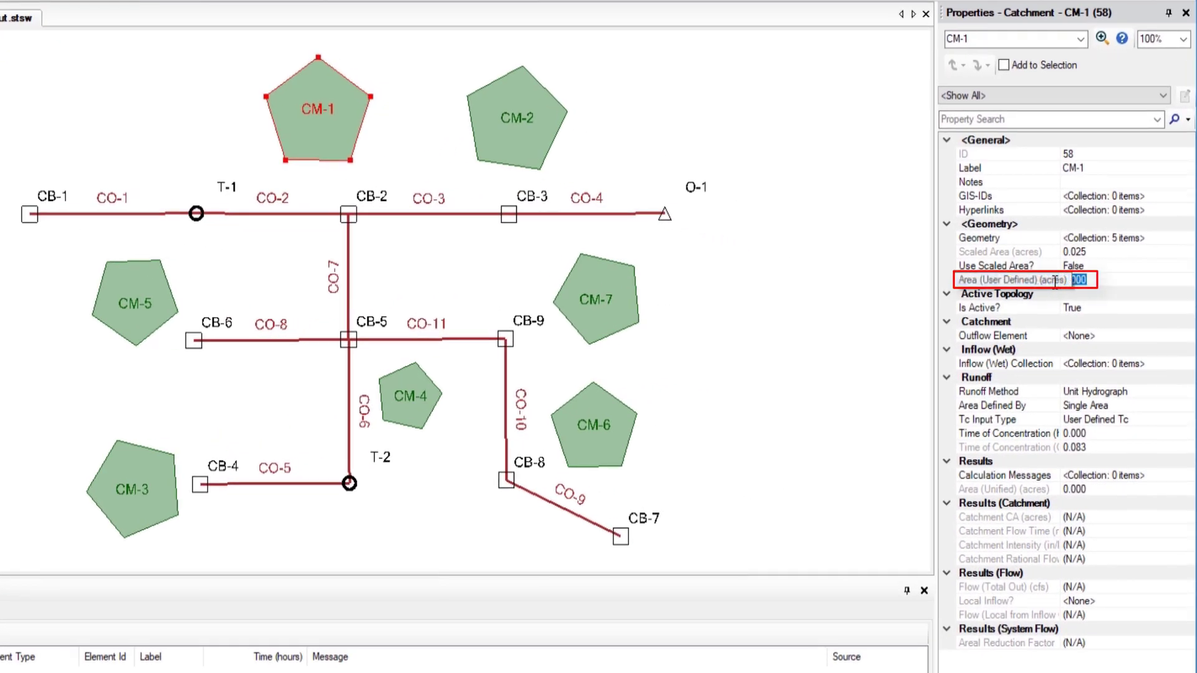
pyautogui.press('Return')
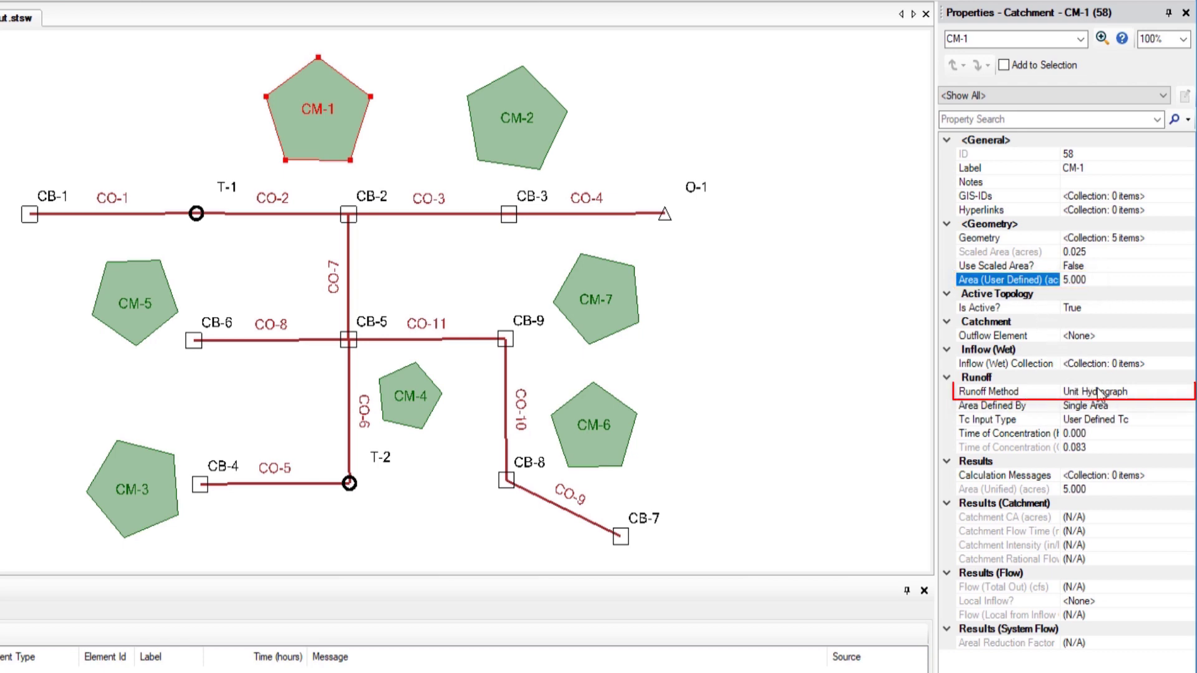
pyautogui.click(1145, 391)
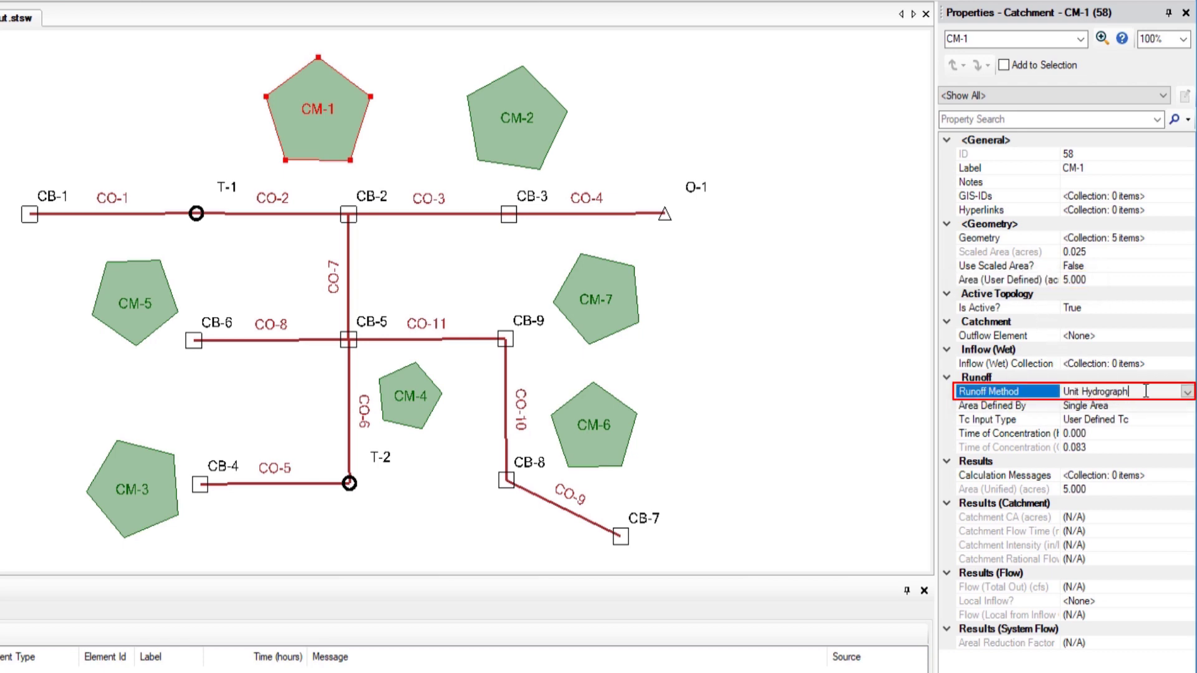
pyautogui.click(1186, 391)
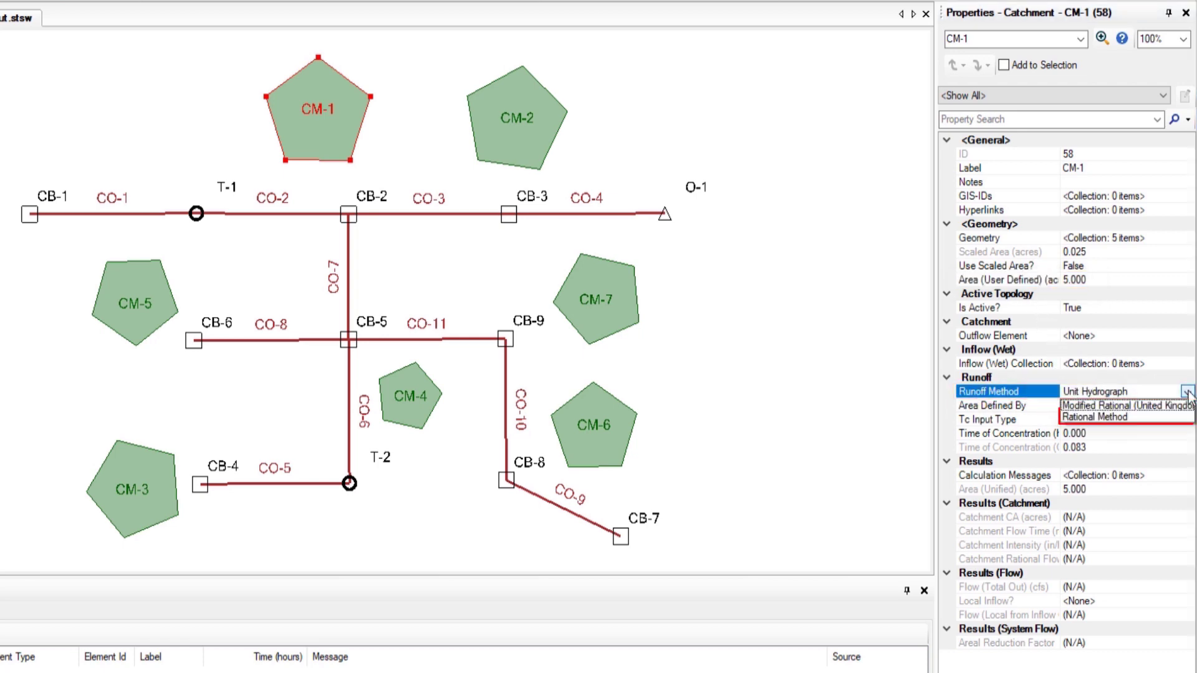
pyautogui.click(1110, 417)
pyautogui.click(1093, 419)
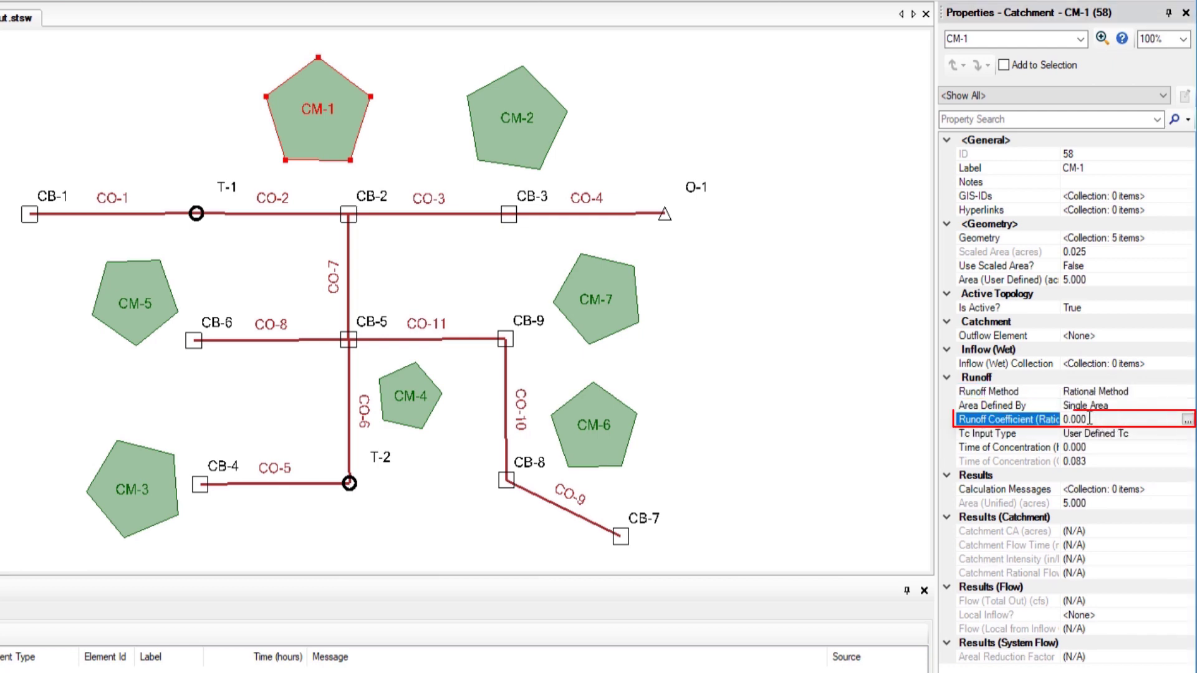
pyautogui.write('0.65')
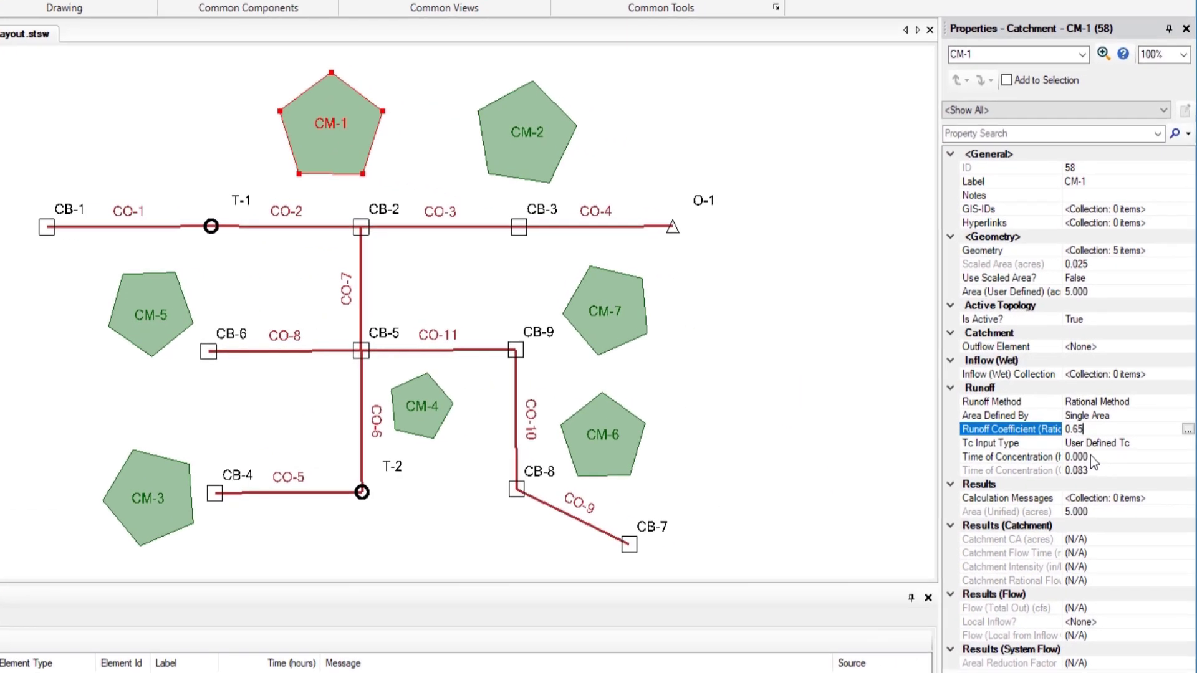
# Set CM-1's time of concentration to 10 and its outflow element to catch basin CB-2
pyautogui.click(1090, 455)
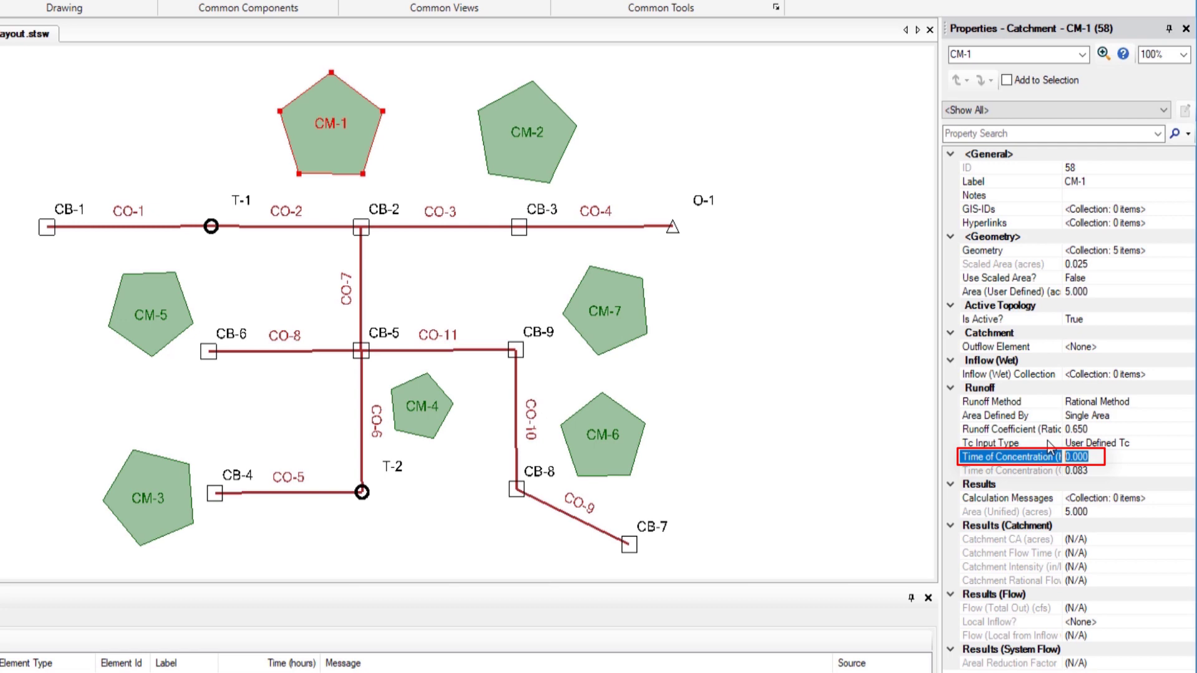
pyautogui.write('10')
pyautogui.press('Return')
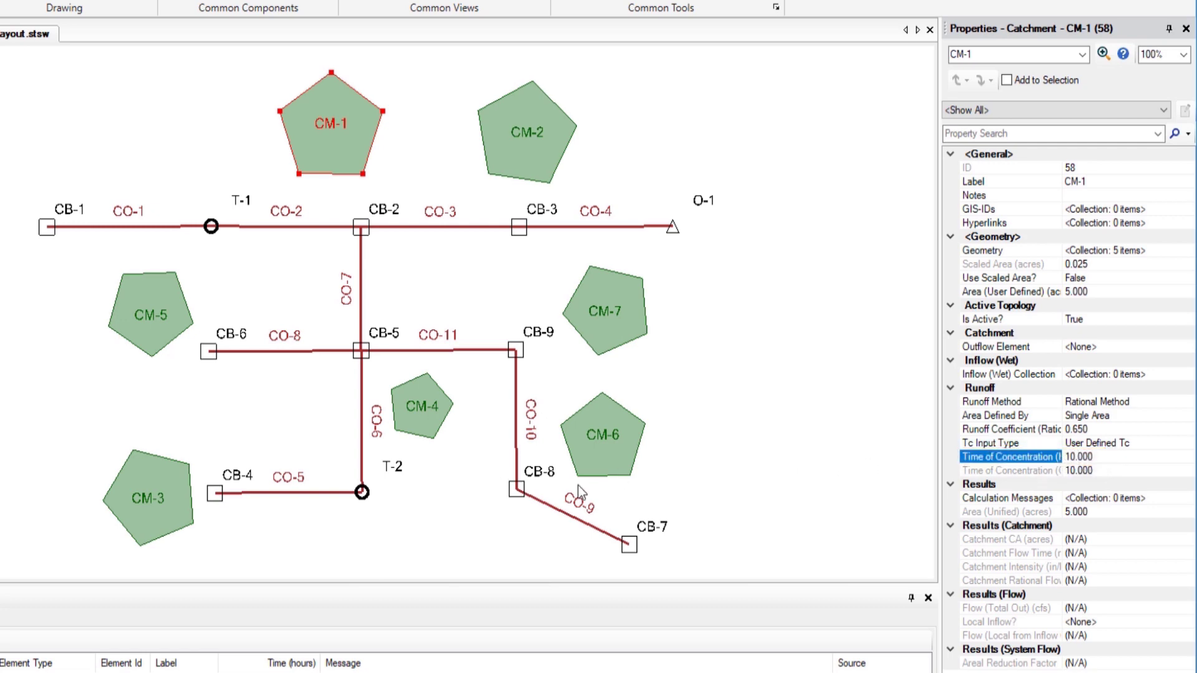
pyautogui.click(1157, 346)
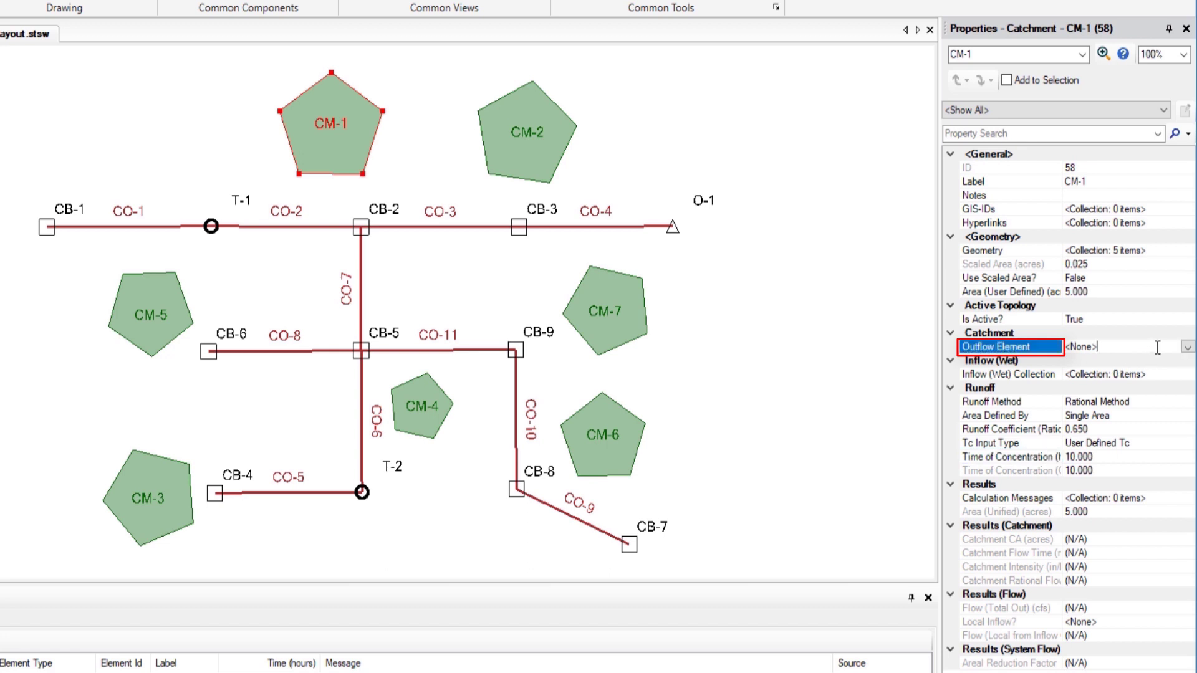
pyautogui.click(1188, 348)
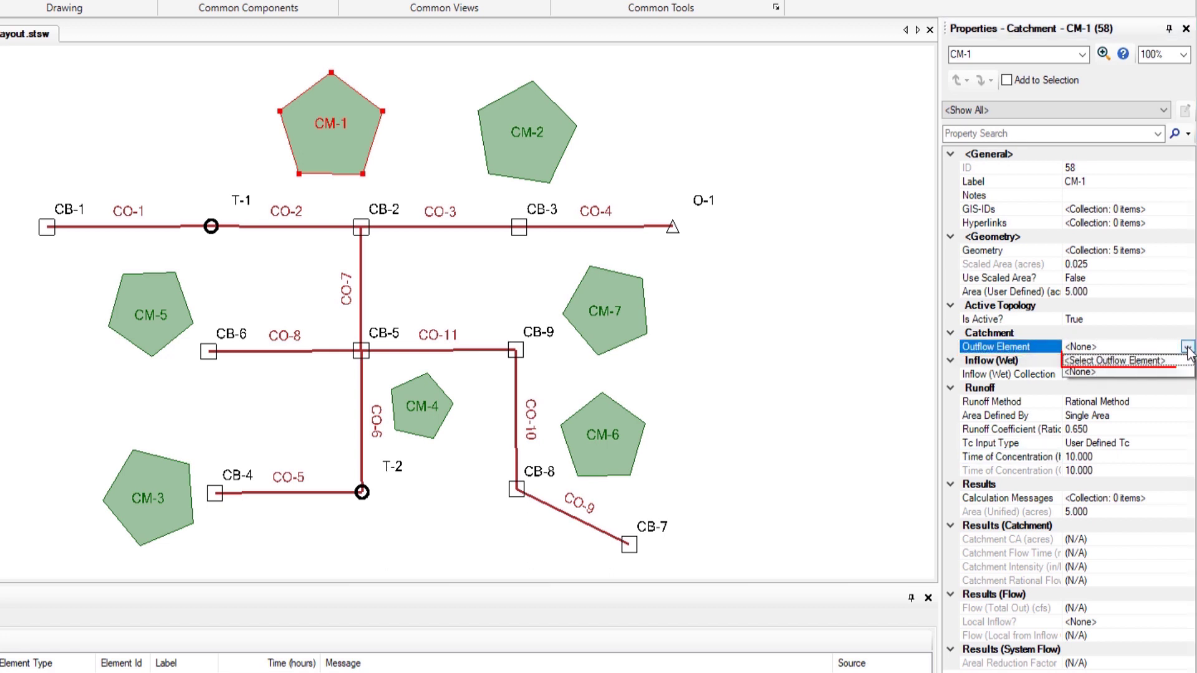
pyautogui.click(1150, 360)
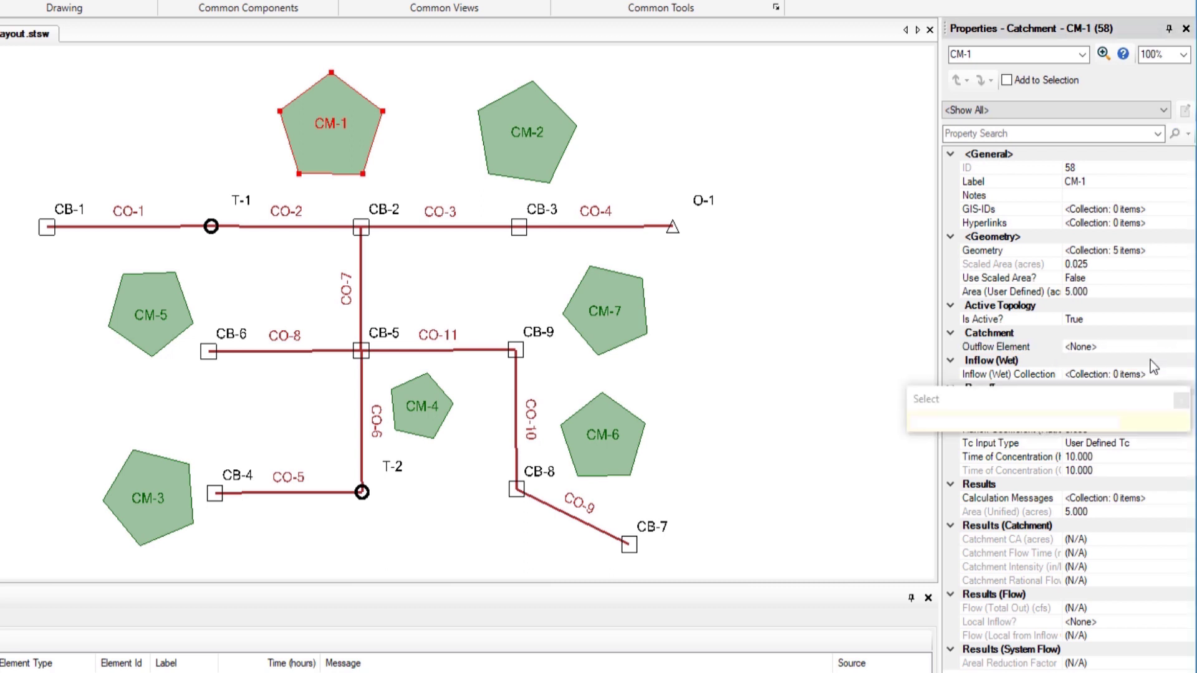
pyautogui.click(360, 228)
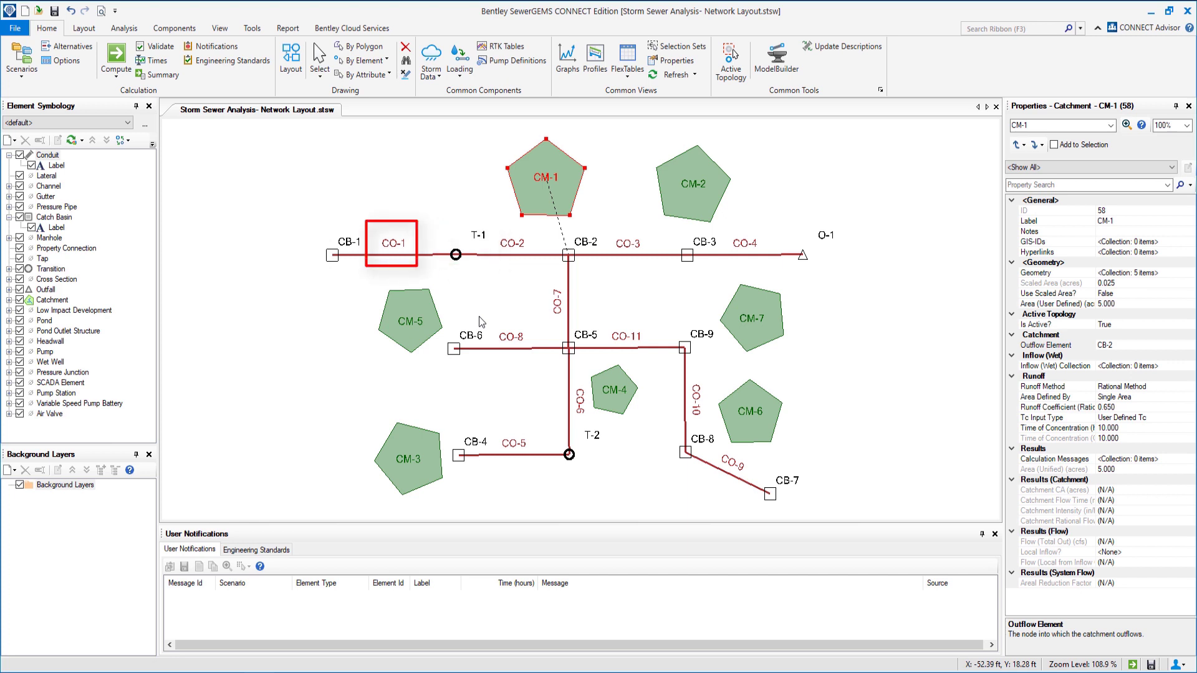
# Open the Catch Basin FlexTable from the Home tab and maximize it to full screen
pyautogui.click(621, 83)
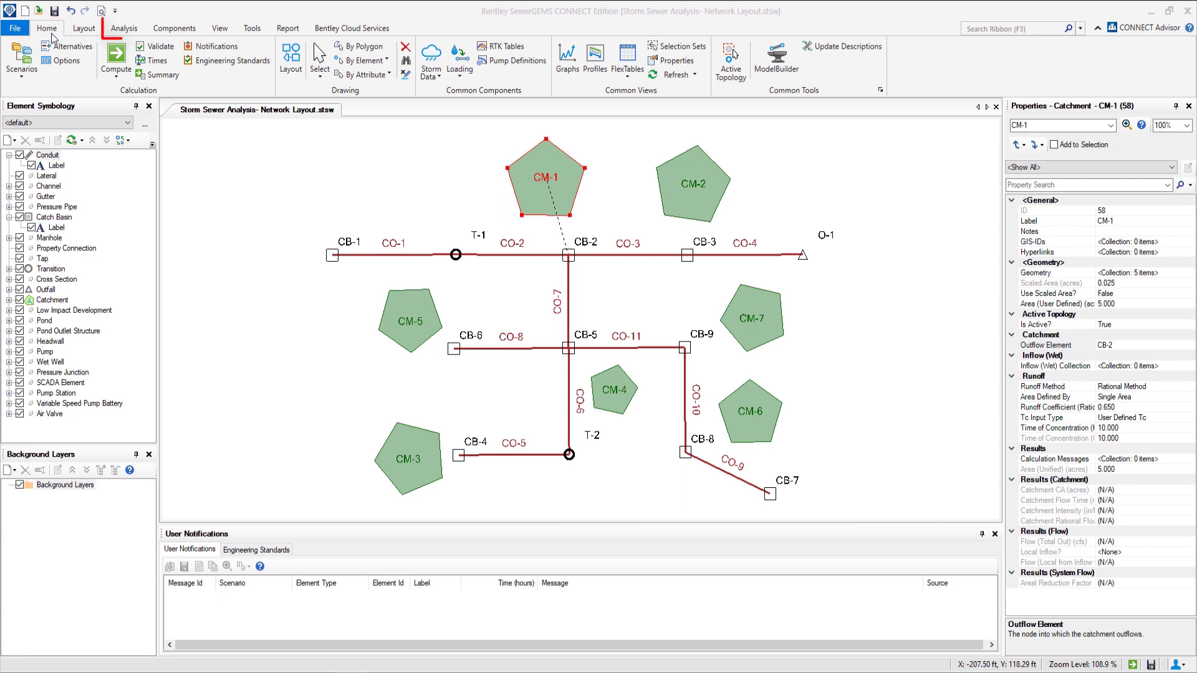
pyautogui.click(121, 33)
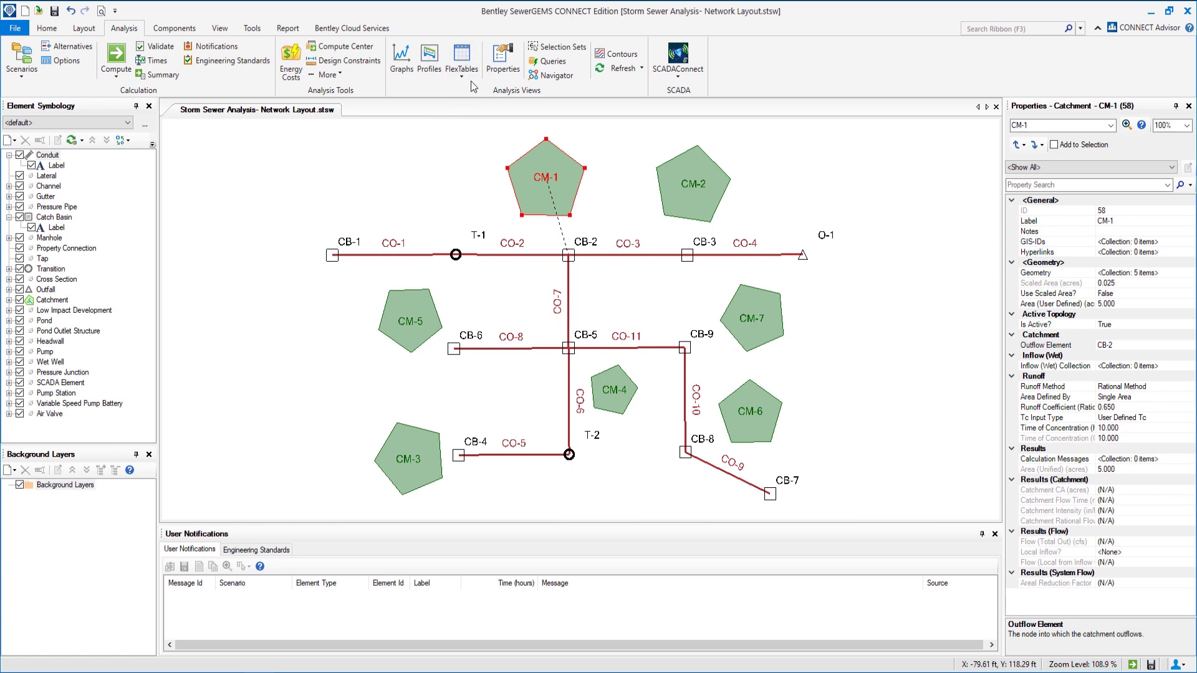
pyautogui.click(51, 29)
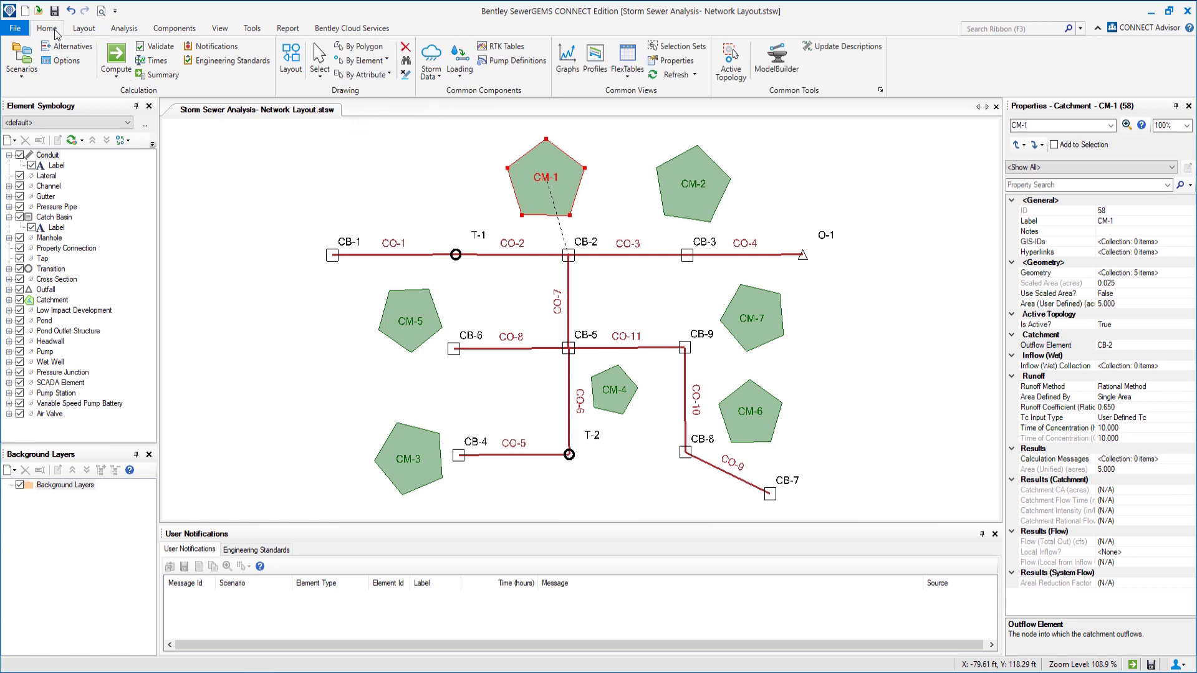
pyautogui.click(627, 82)
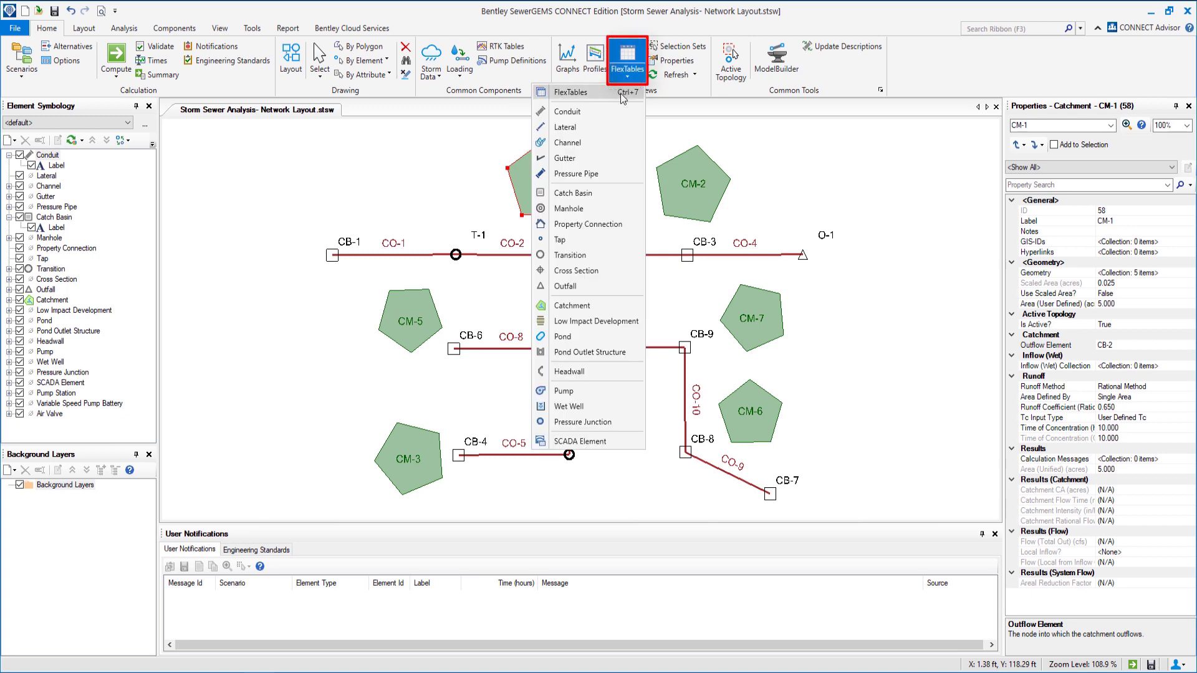
pyautogui.click(589, 195)
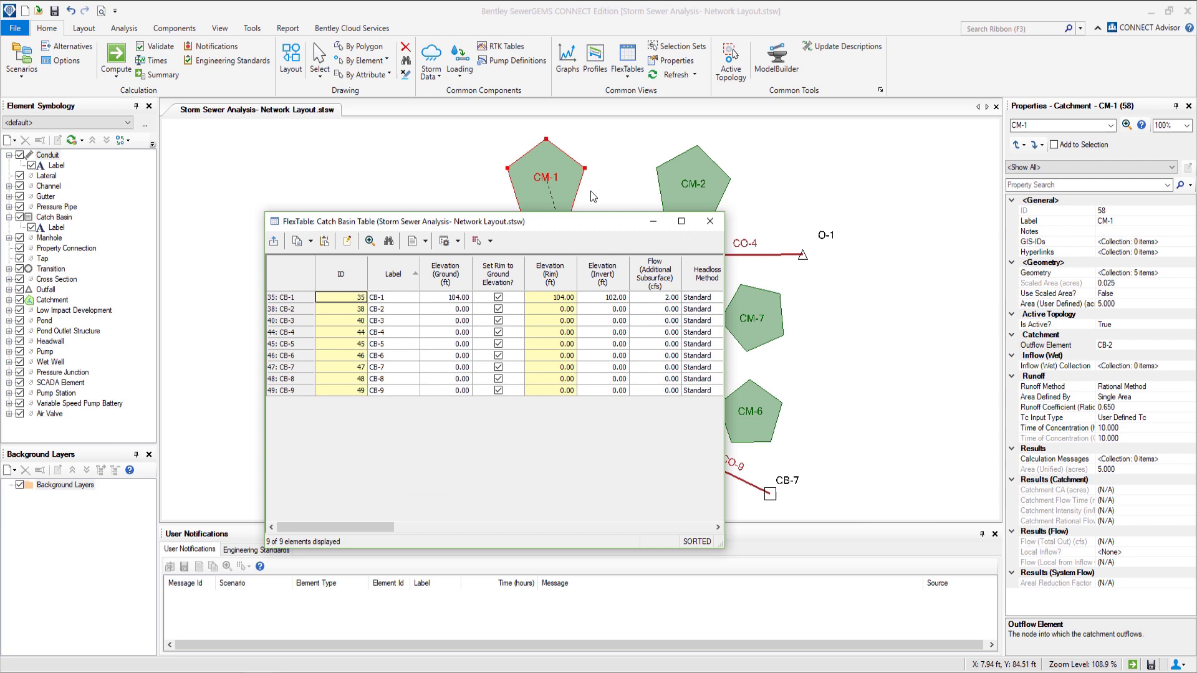
pyautogui.moveTo(582, 217); pyautogui.dragTo(580, 2)
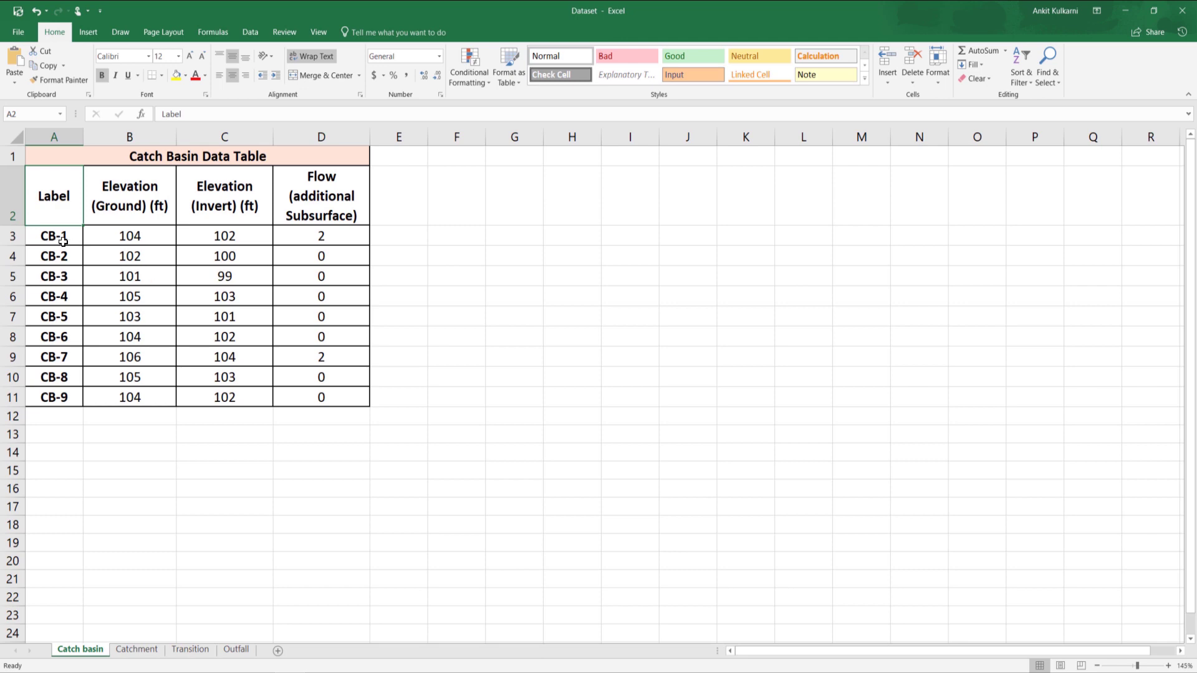
# Paste Excel's ground elevations B3:B11 into the FlexTable's Elevation (Ground) column
pyautogui.moveTo(98, 236); pyautogui.dragTo(161, 400)
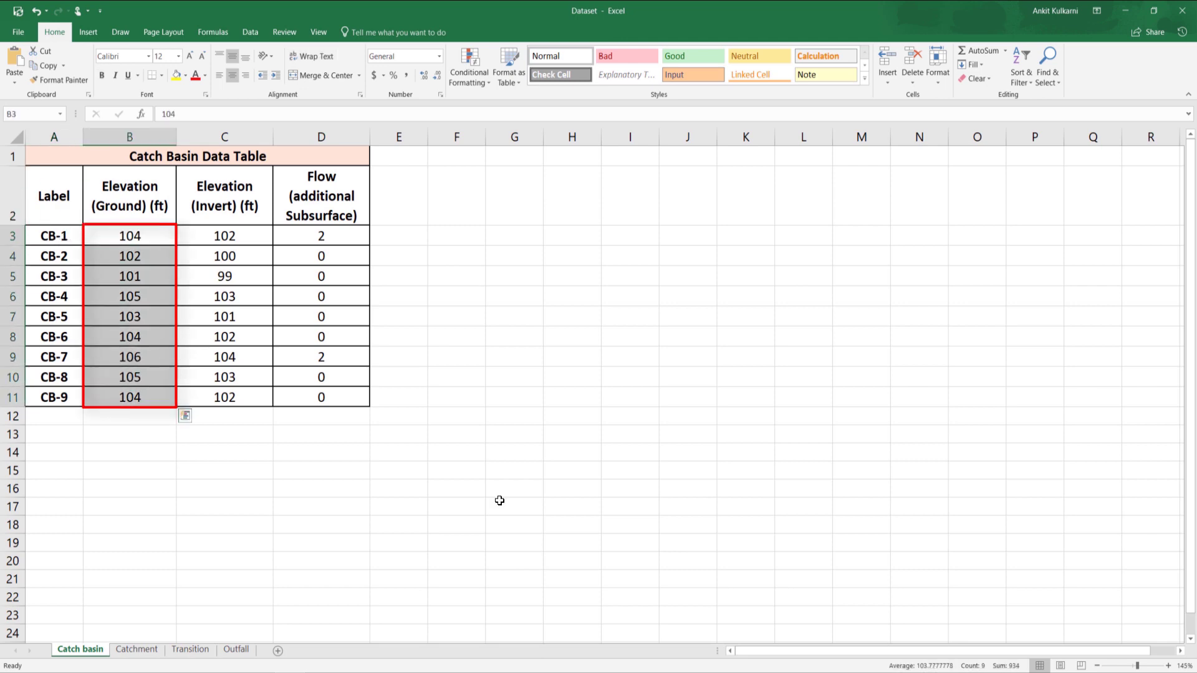
pyautogui.rightClick(162, 400)
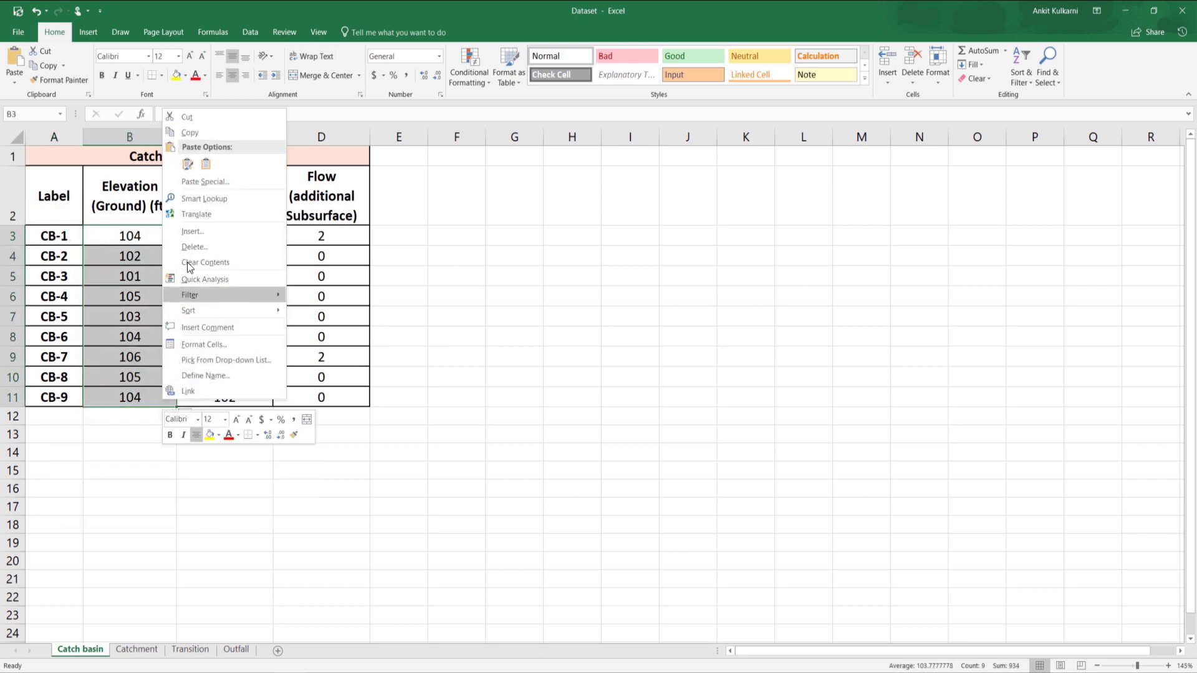
pyautogui.click(187, 140)
pyautogui.click(1125, 10)
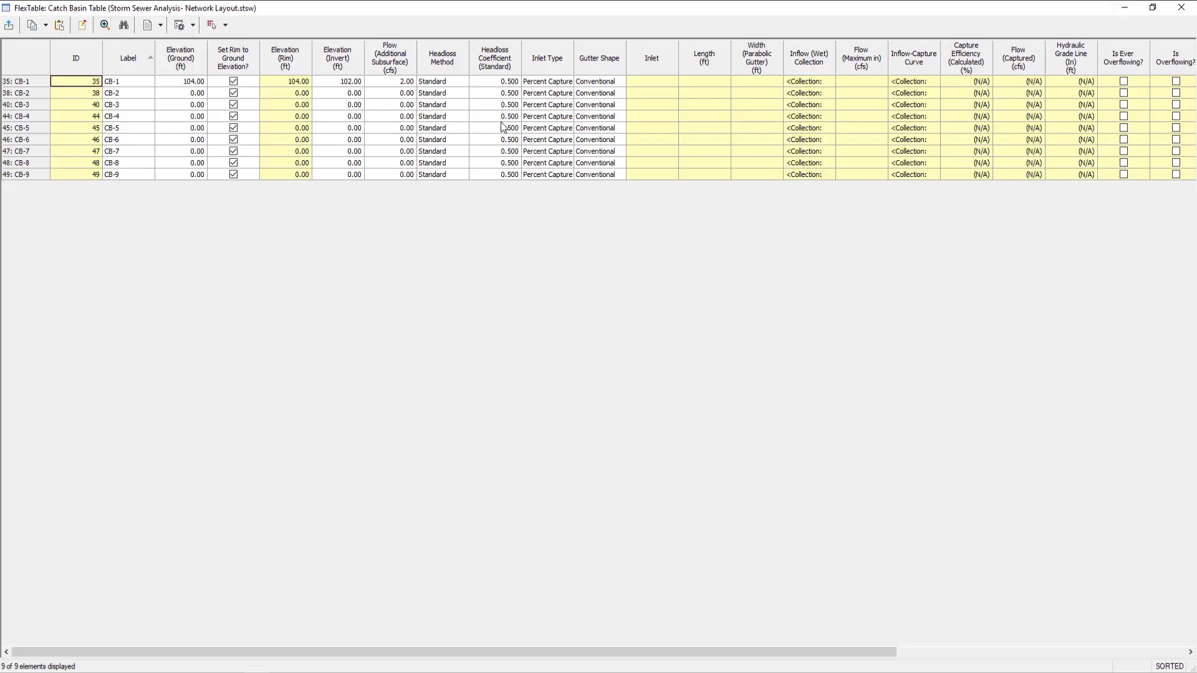
pyautogui.rightClick(202, 85)
pyautogui.click(233, 115)
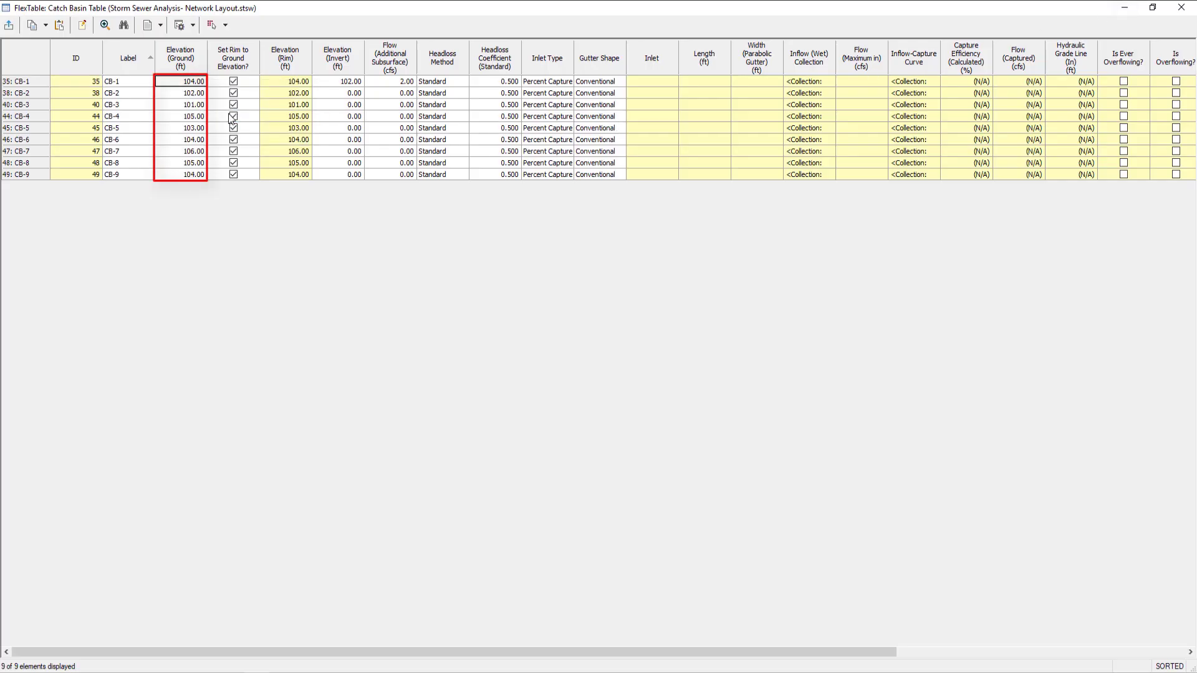
# Paste the invert elevations C3:C11 into the Elevation (Invert) column
pyautogui.click(288, 668)
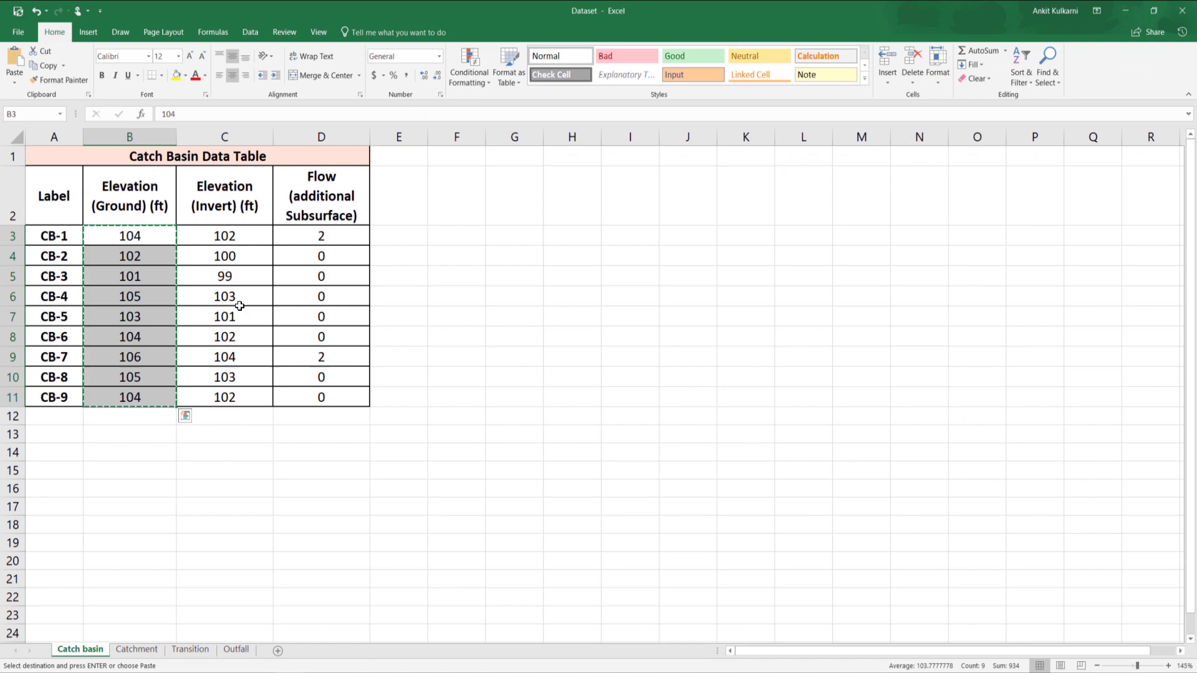
pyautogui.moveTo(224, 236)
pyautogui.mouseDown()
pyautogui.moveTo(240, 310)
pyautogui.moveTo(224, 397)
pyautogui.mouseUp()
pyautogui.rightClick(237, 402)
pyautogui.click(253, 128)
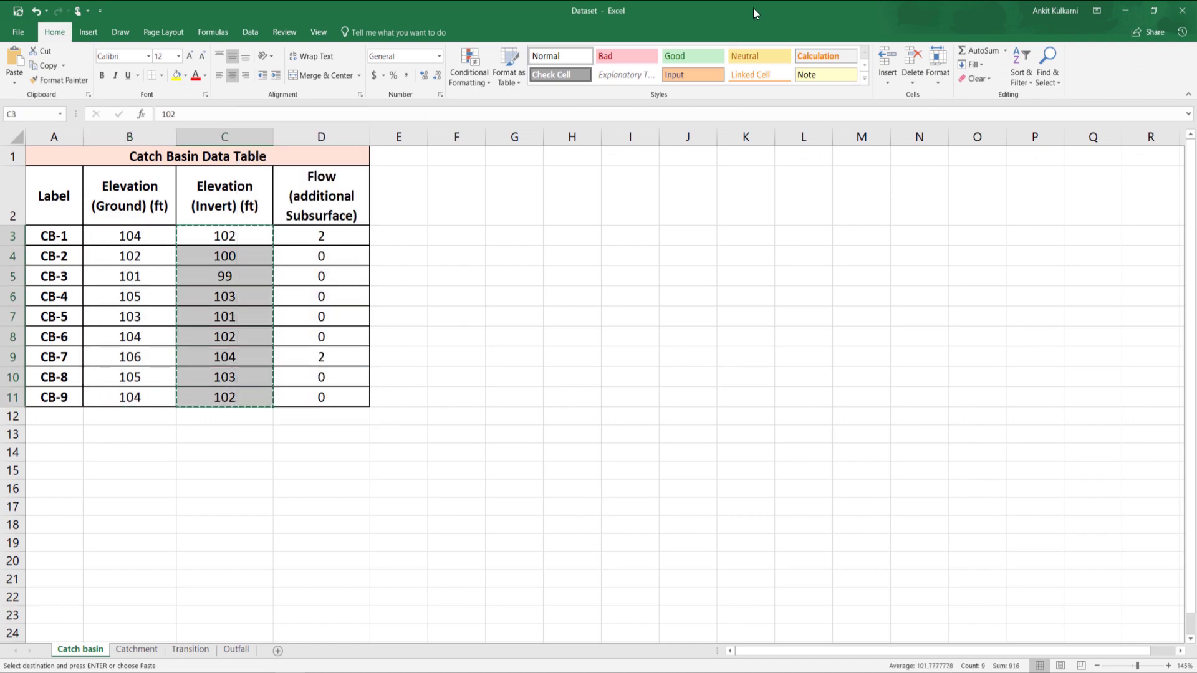
pyautogui.click(1124, 13)
pyautogui.rightClick(331, 82)
pyautogui.click(361, 115)
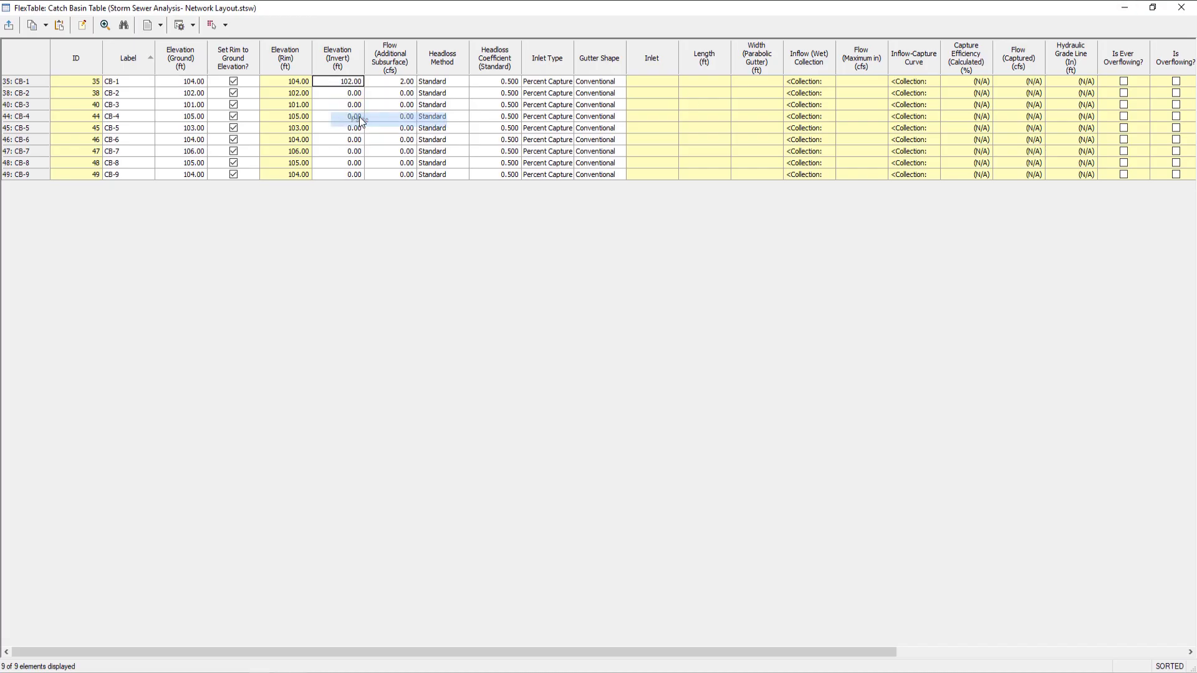
# Paste the subsurface flows D3:D11 into the Flow column and close the FlexTable
pyautogui.hotkey('alt', 'Tab')
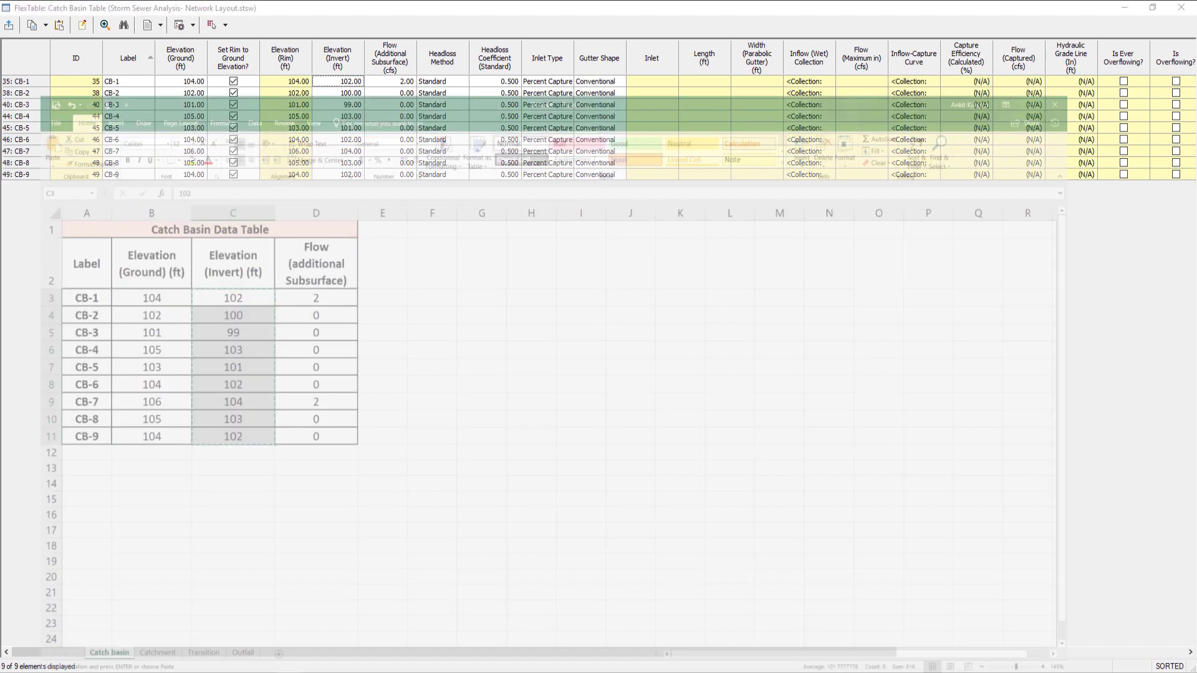
pyautogui.moveTo(321, 236); pyautogui.dragTo(330, 399)
pyautogui.rightClick(330, 399)
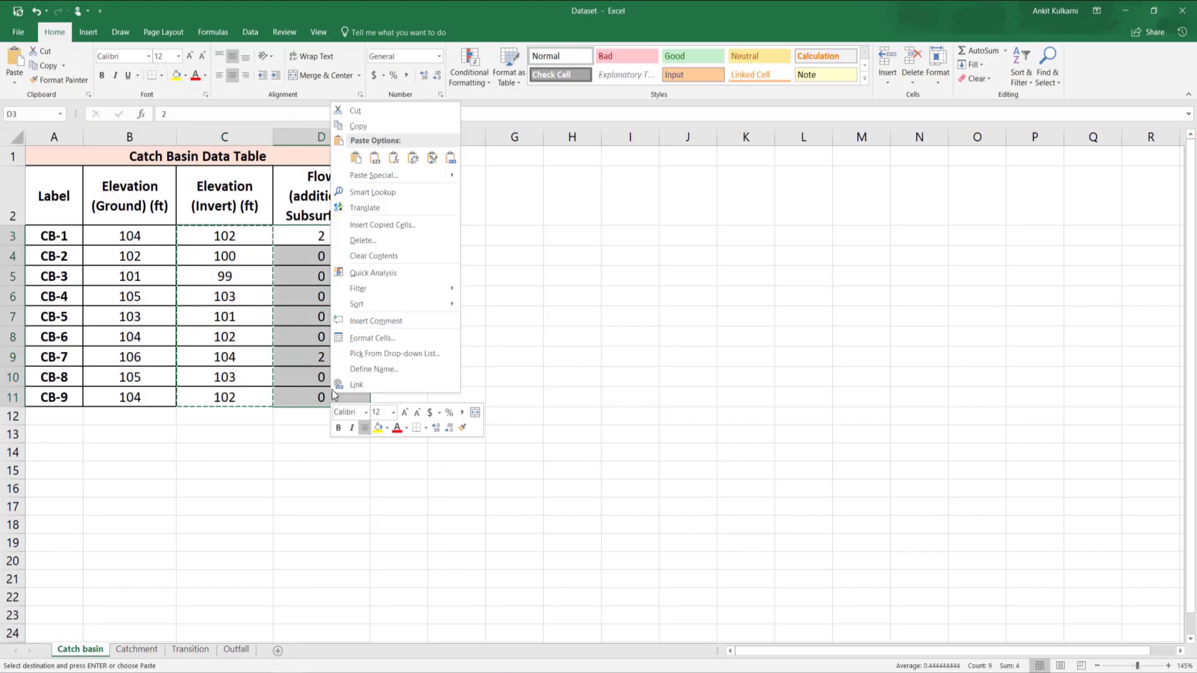
pyautogui.click(366, 128)
pyautogui.click(1125, 14)
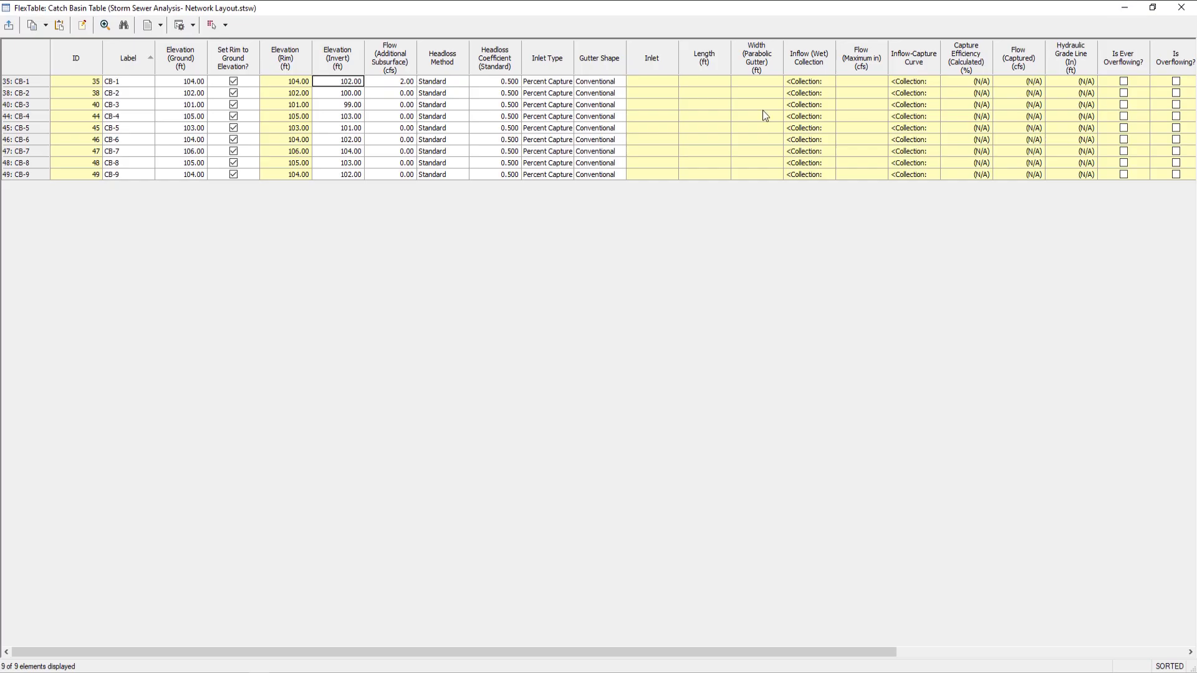
pyautogui.rightClick(412, 85)
pyautogui.click(434, 117)
pyautogui.click(1181, 8)
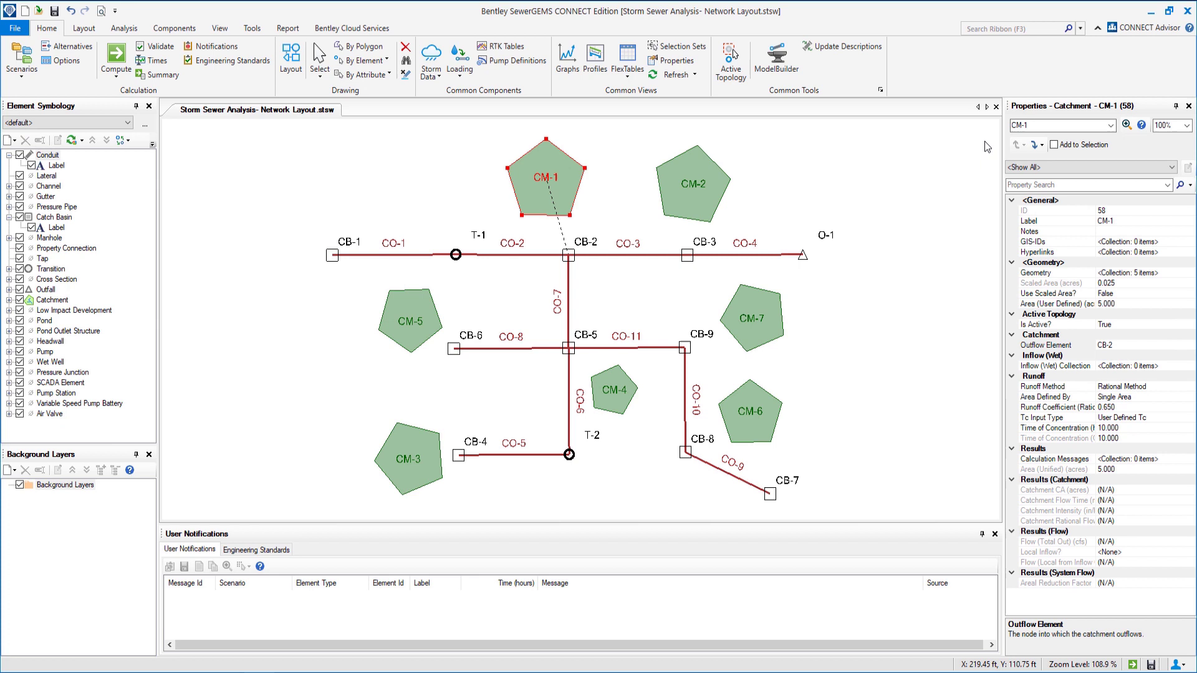
# Deselect catchment CM-1 and browse the ribbon tools before returning to the Home tab
pyautogui.click(565, 398)
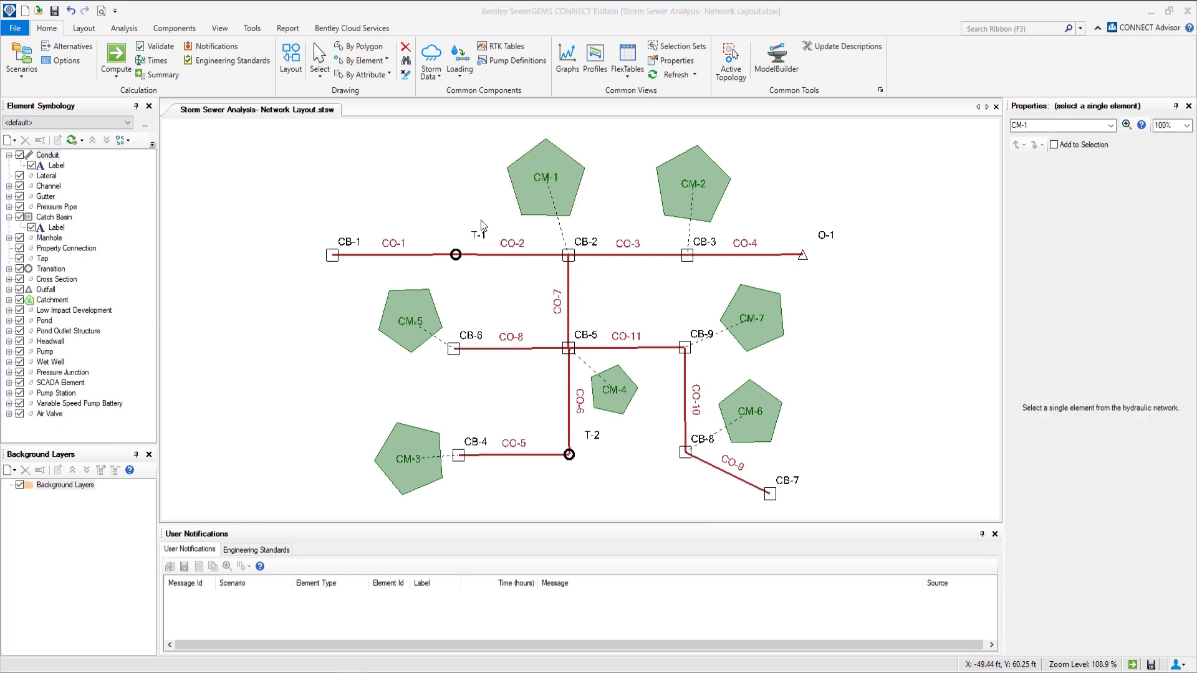
pyautogui.click(428, 81)
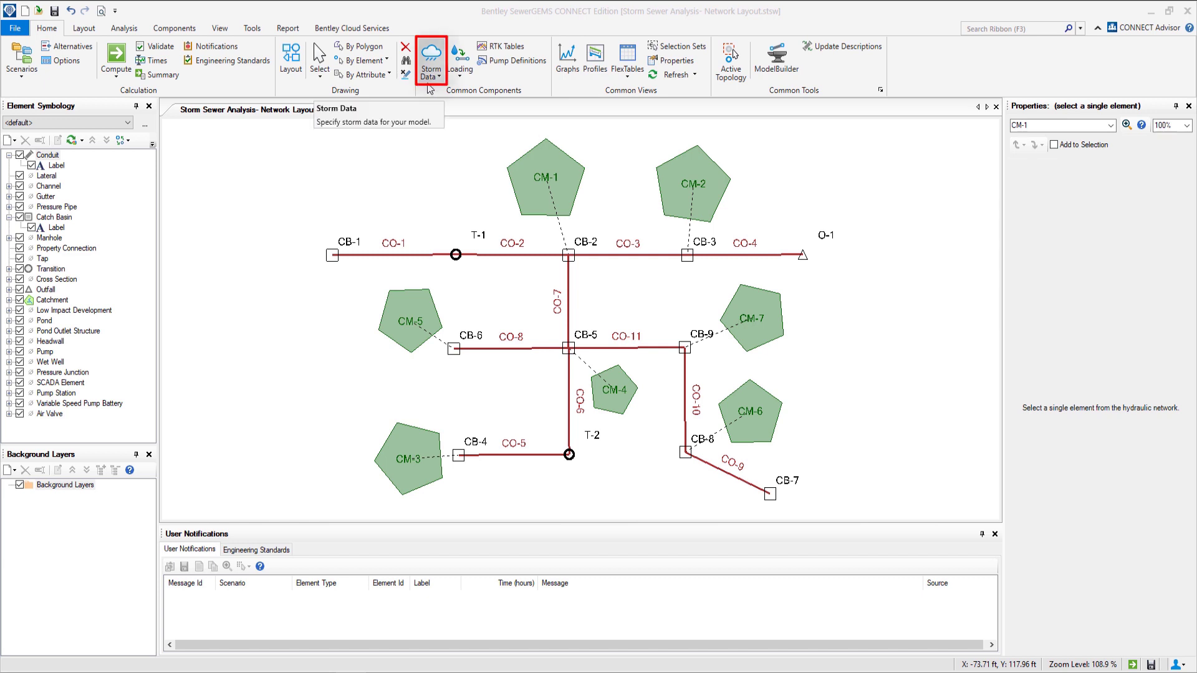
pyautogui.click(173, 28)
pyautogui.click(47, 33)
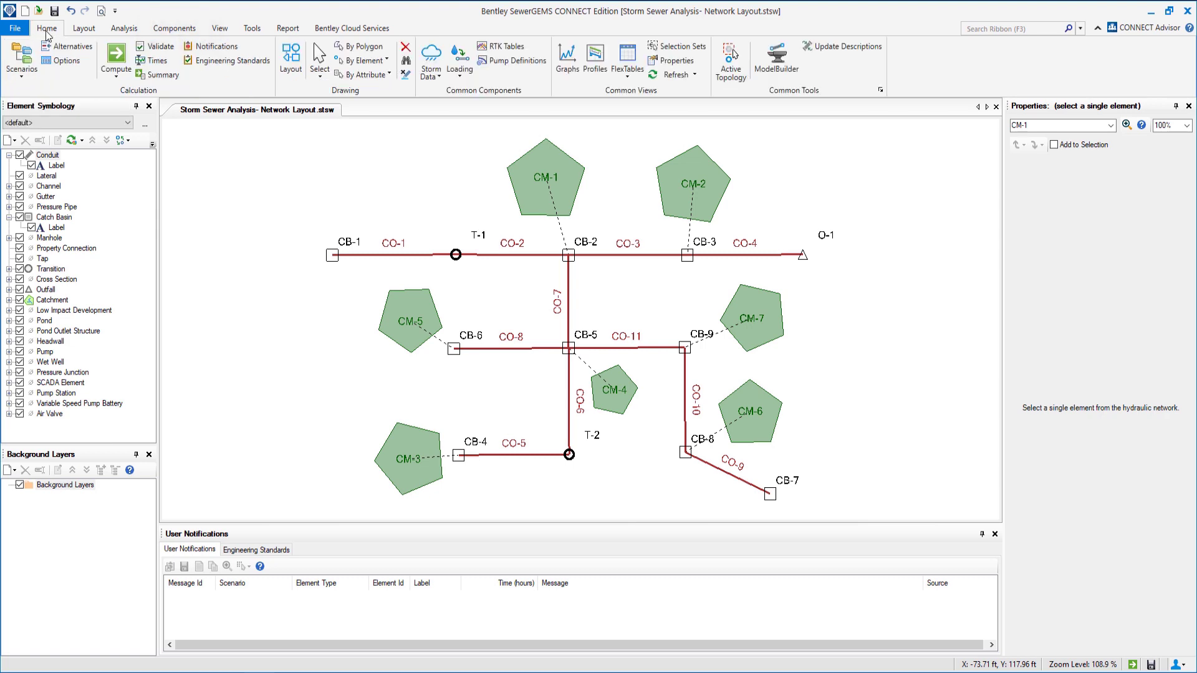
# Create a new User Defined IDF Table in the Storm Data editor
pyautogui.click(431, 65)
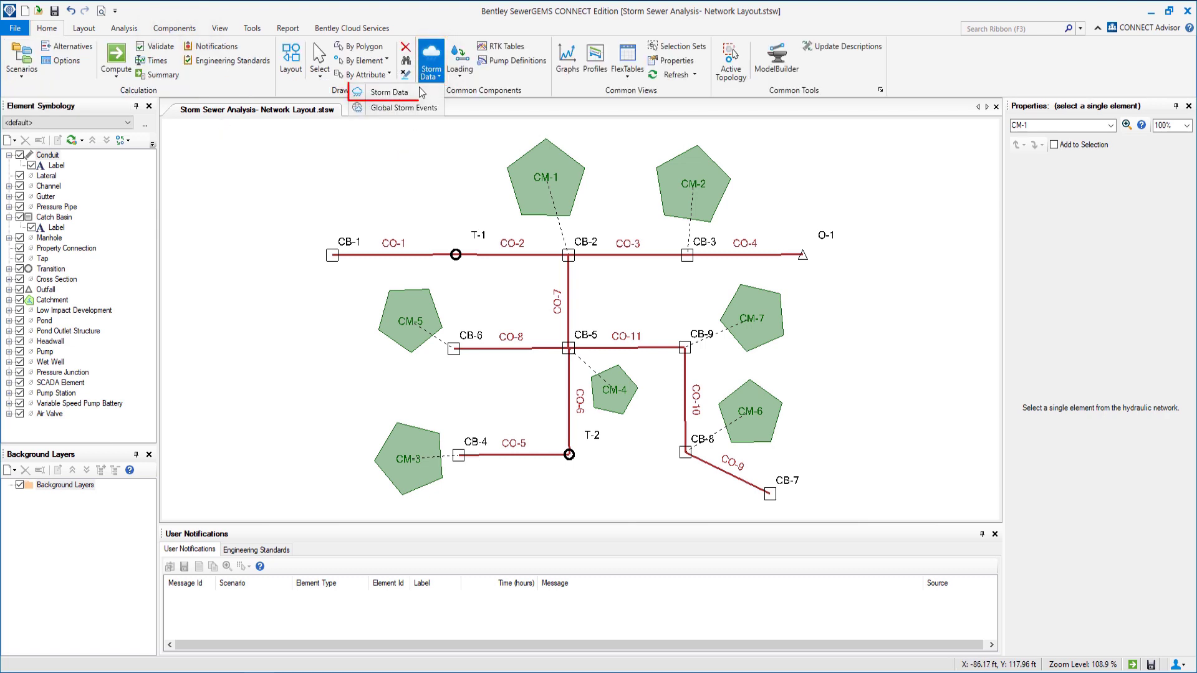
pyautogui.click(395, 95)
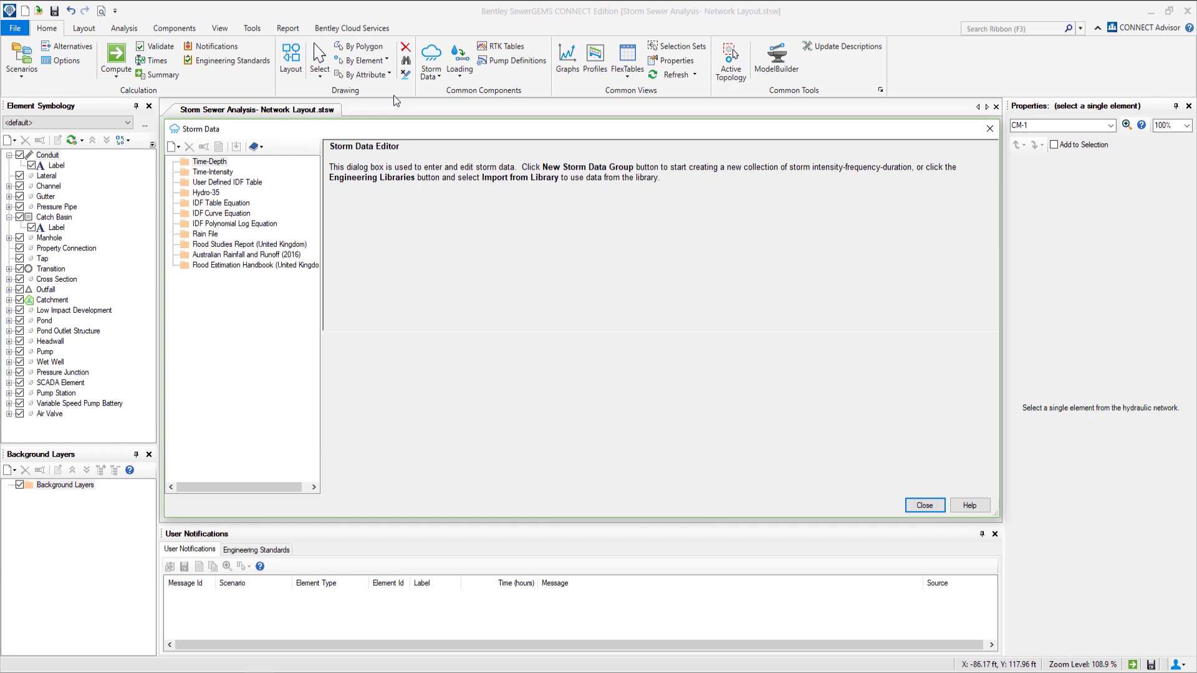
pyautogui.click(219, 182)
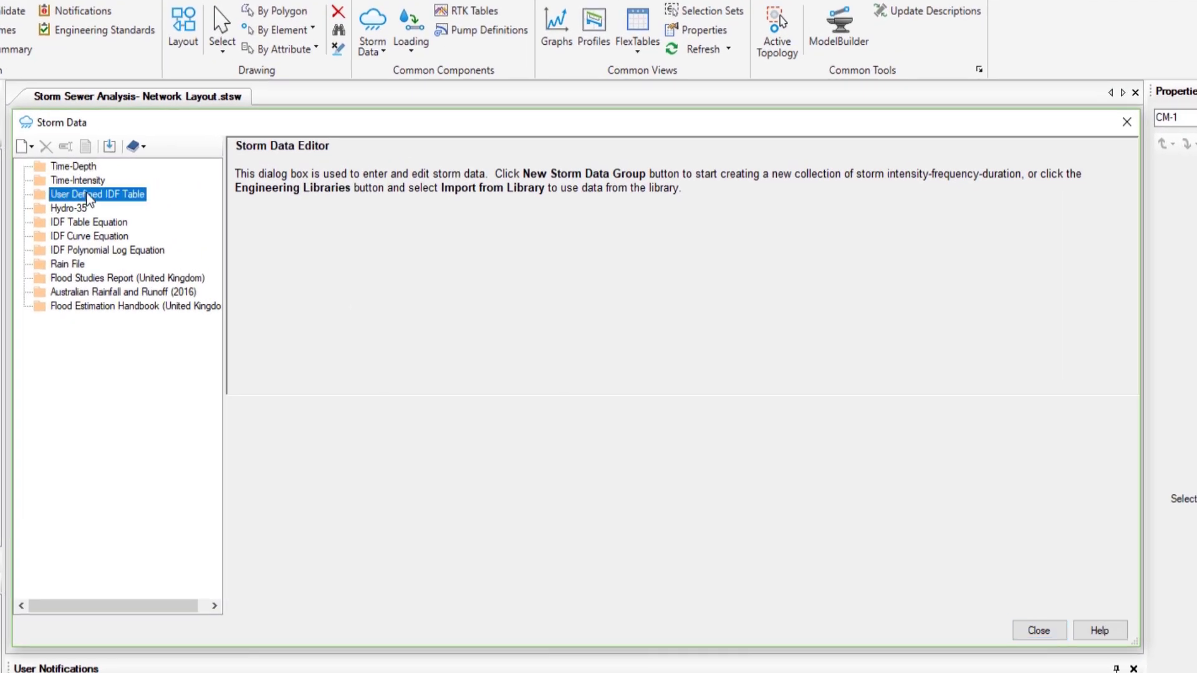
pyautogui.click(32, 148)
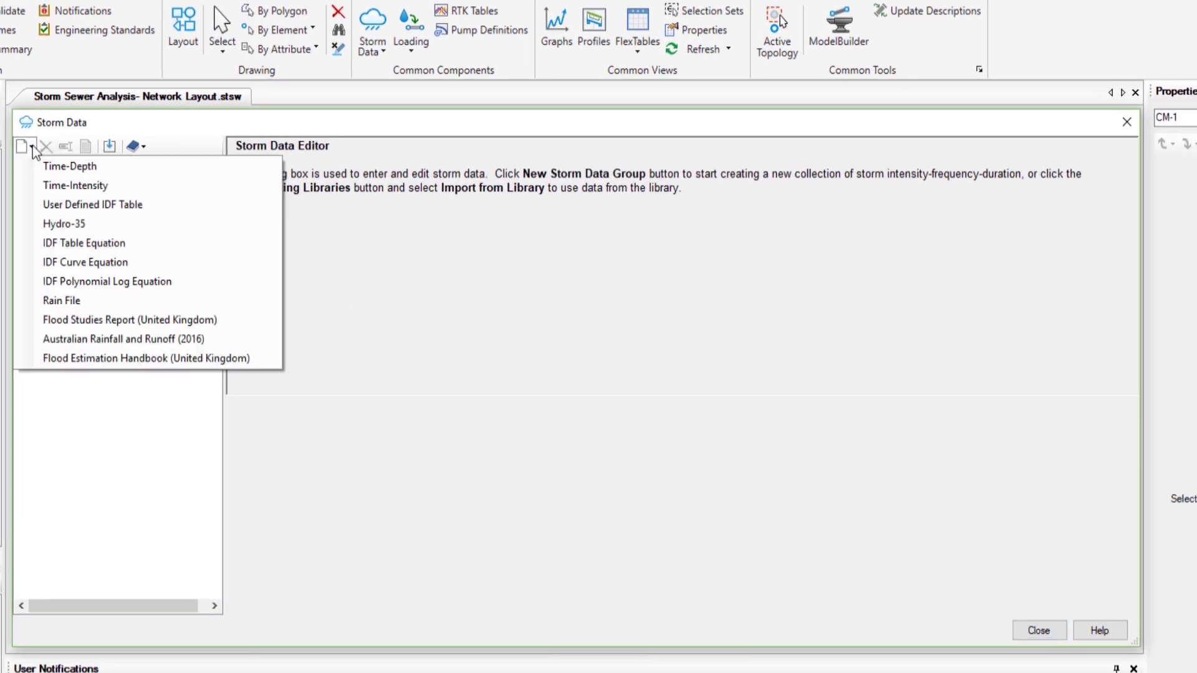
pyautogui.click(55, 205)
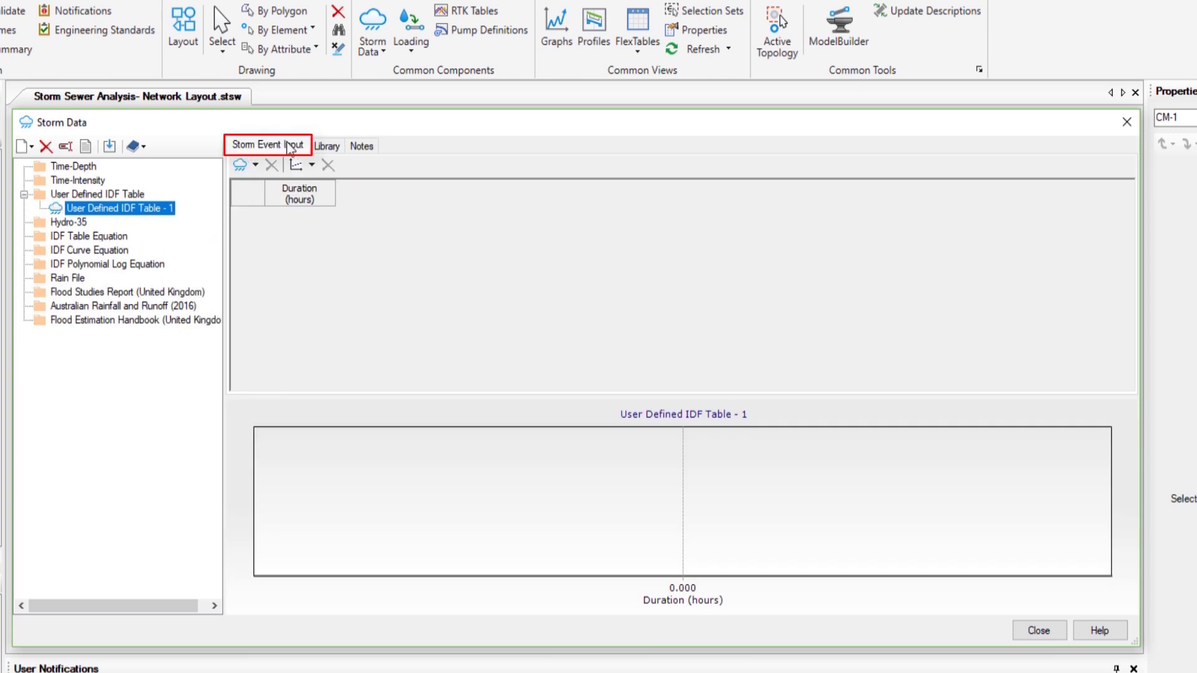
# Add return periods of 2, 5, 10, 25 and 50 years as a range
pyautogui.click(254, 164)
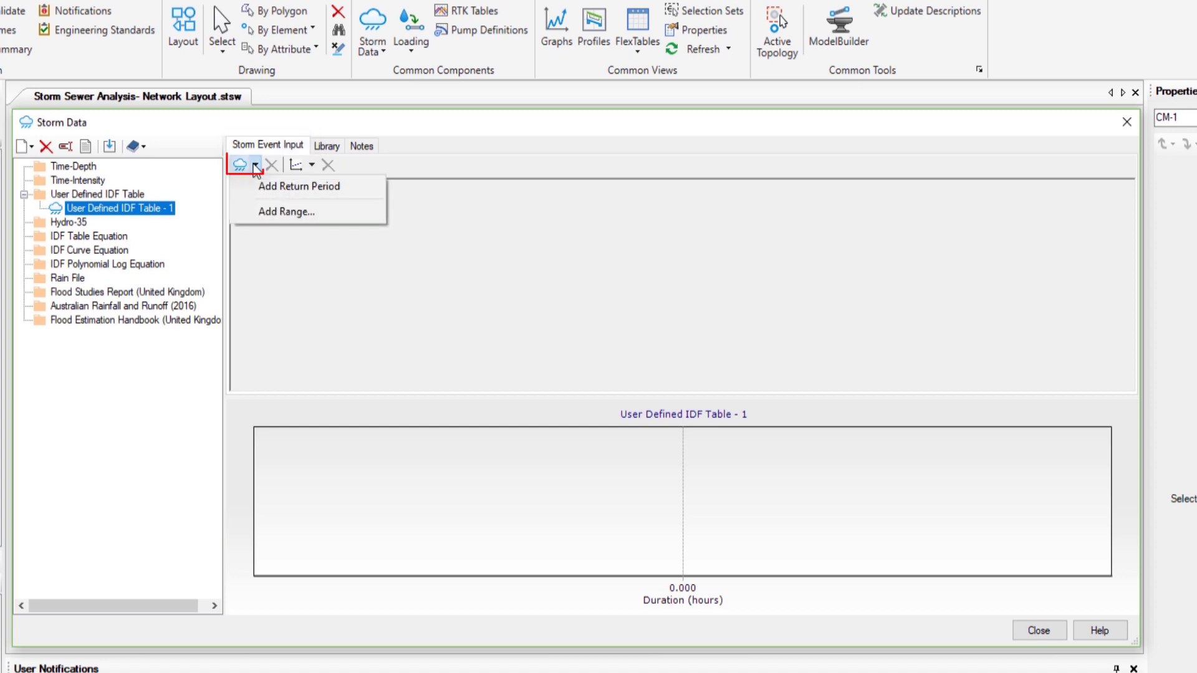
pyautogui.click(267, 214)
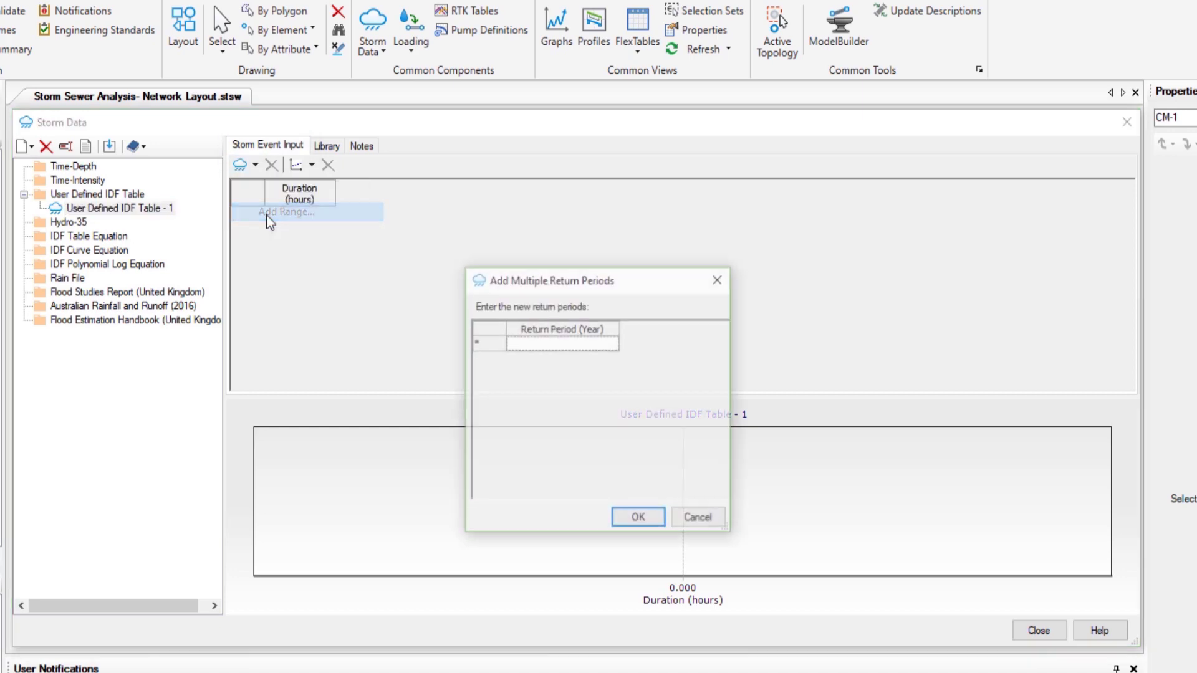
pyautogui.click(535, 345)
pyautogui.write('2')
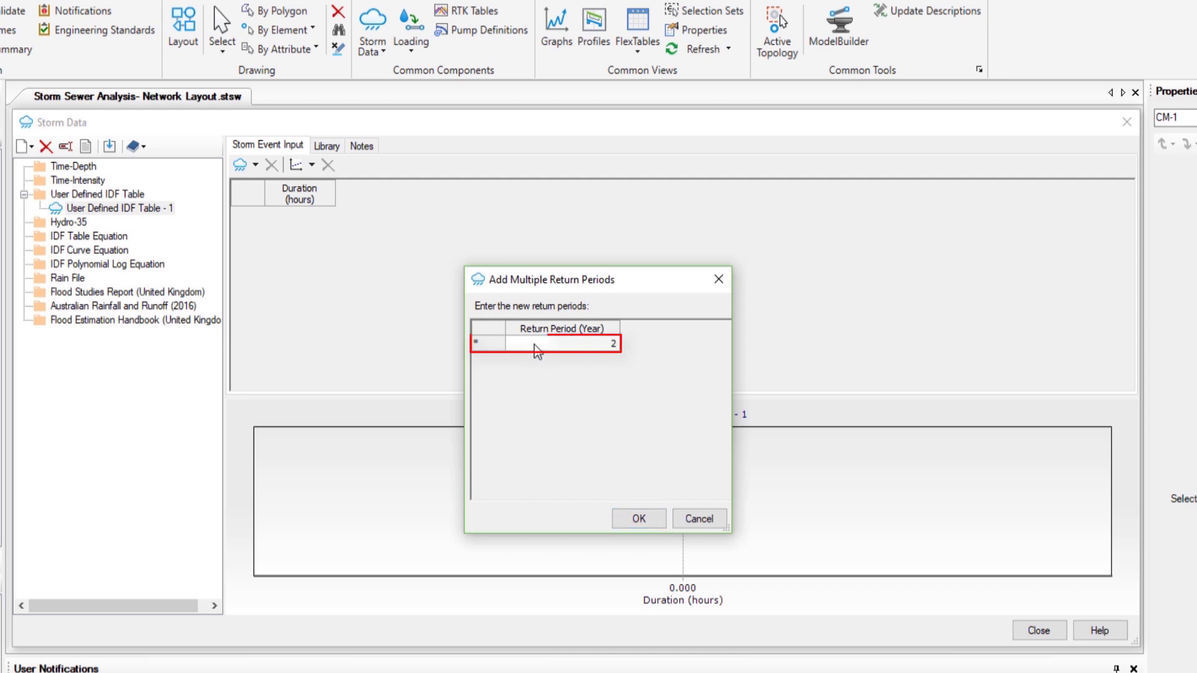
pyautogui.press('Return')
pyautogui.write('5')
pyautogui.press('Return')
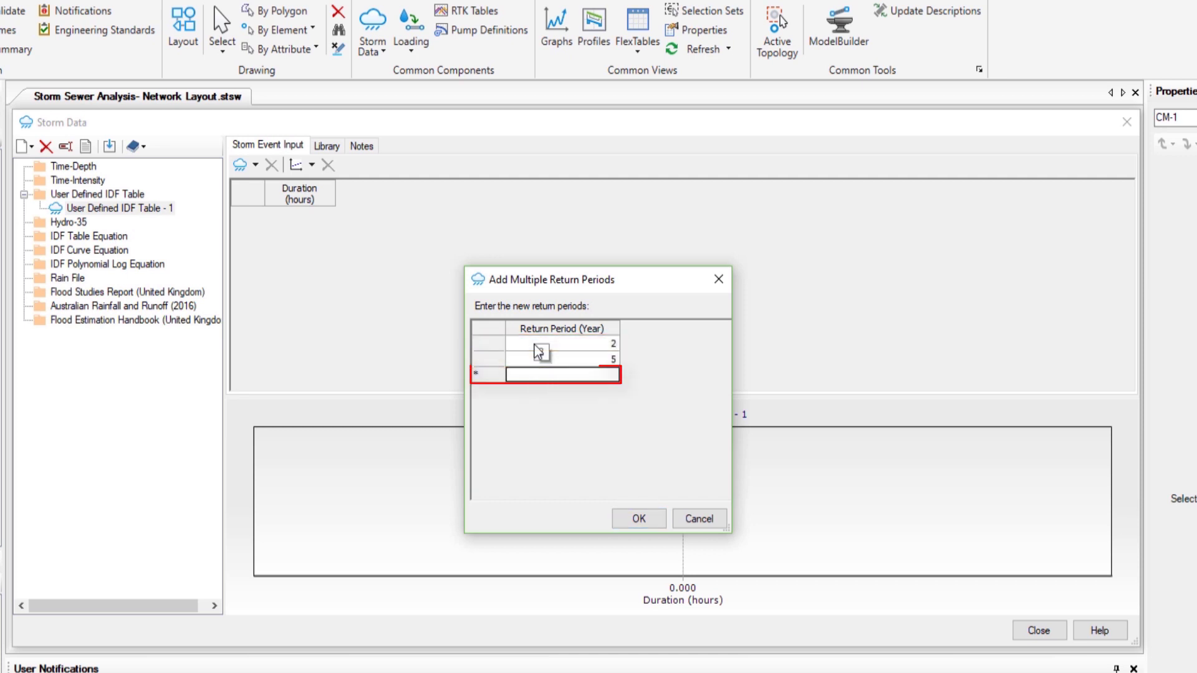
pyautogui.write('10')
pyautogui.press('Return')
pyautogui.write('2')
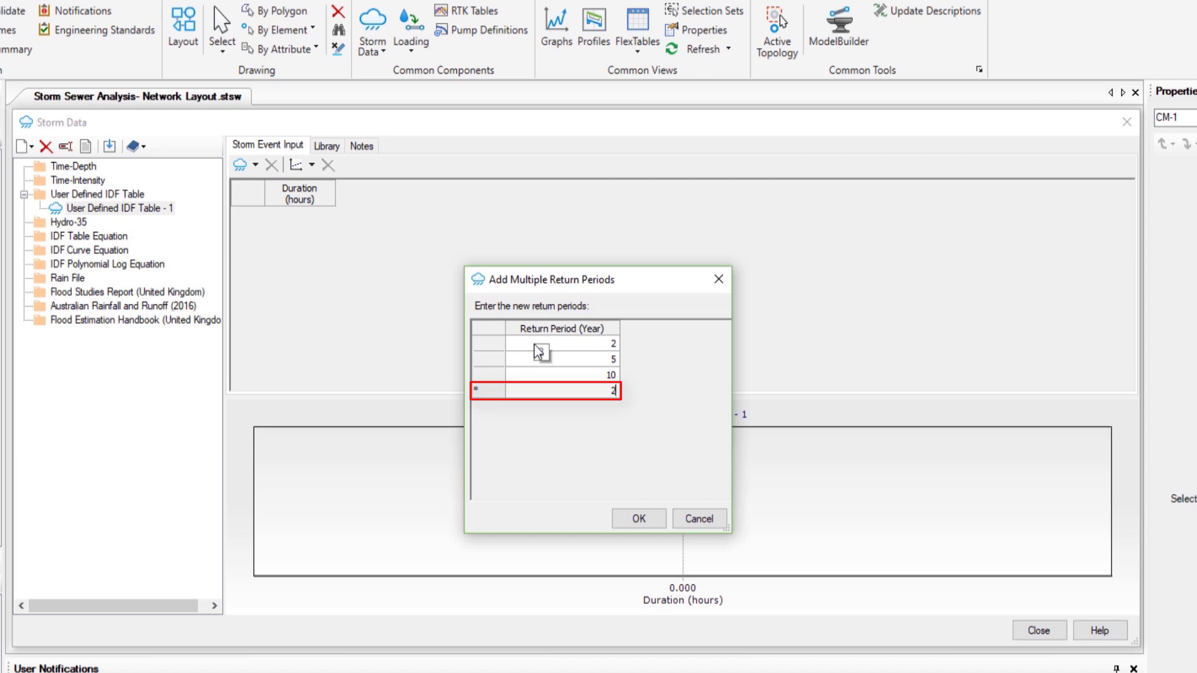
pyautogui.write('5')
pyautogui.press('Return')
pyautogui.write('5')
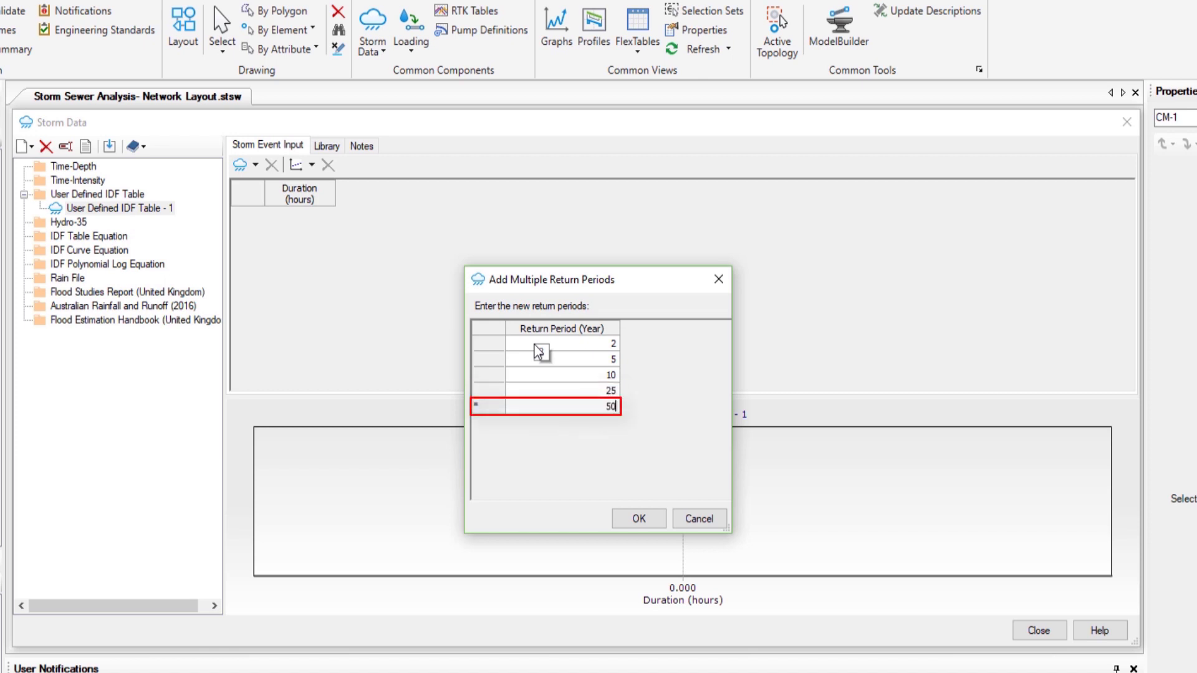
pyautogui.write('0')
pyautogui.press('Return')
pyautogui.click(639, 517)
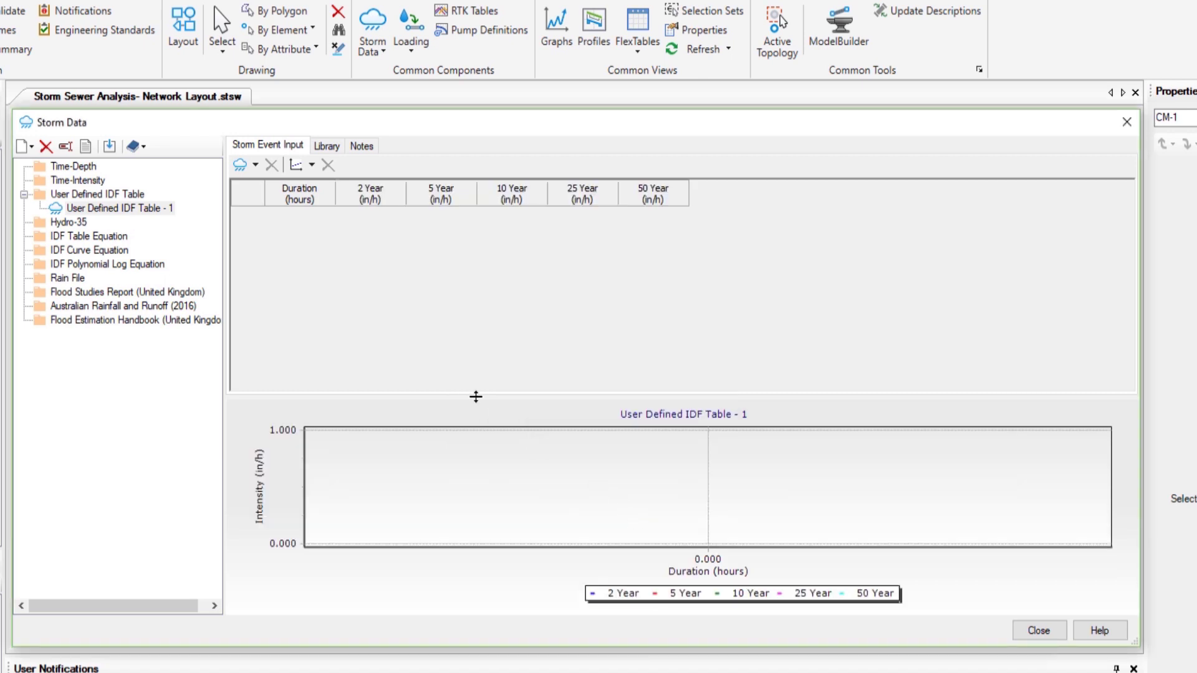
# Add a duration range of 5, 10, 15, 30, 60 and 120 to the IDF table
pyautogui.click(311, 165)
pyautogui.click(319, 212)
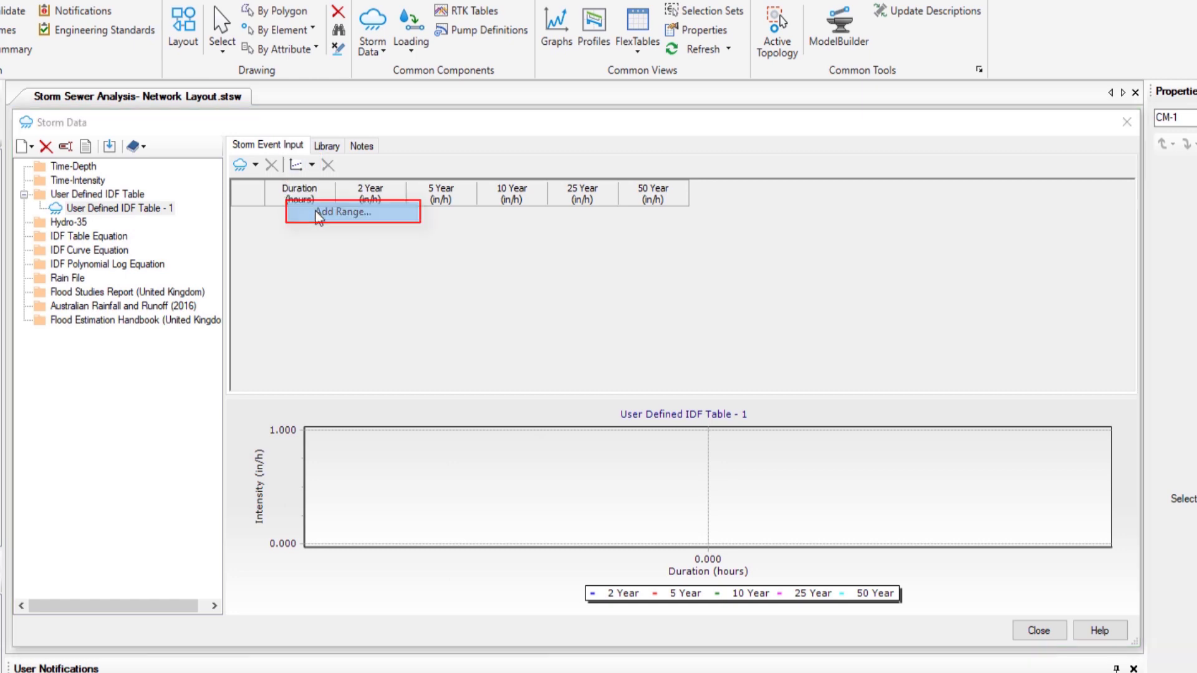
pyautogui.write('5')
pyautogui.press('Return')
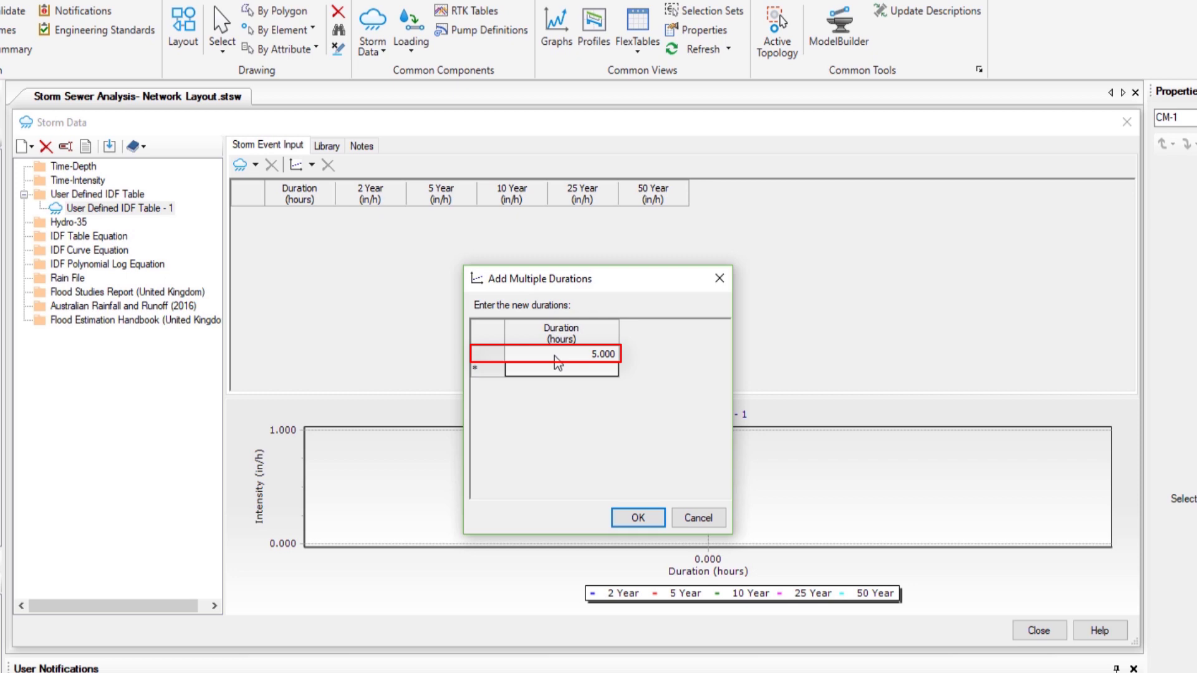
pyautogui.write('10')
pyautogui.press('Return')
pyautogui.write('15')
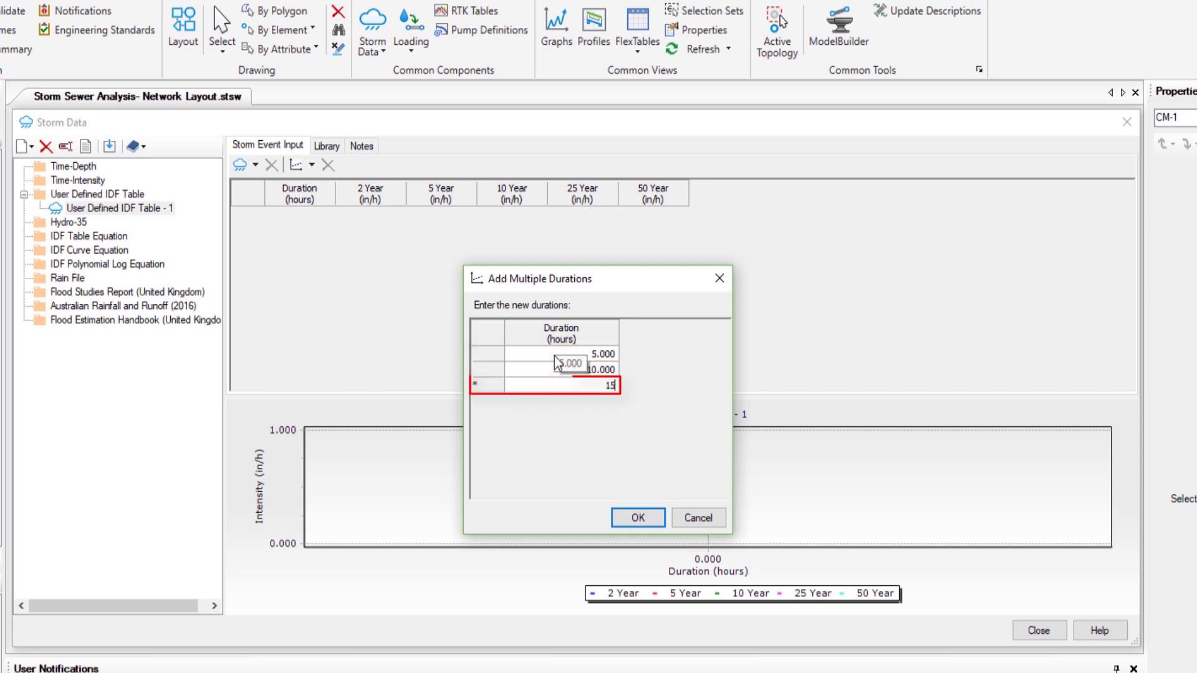
pyautogui.press('Return')
pyautogui.write('30')
pyautogui.press('Return')
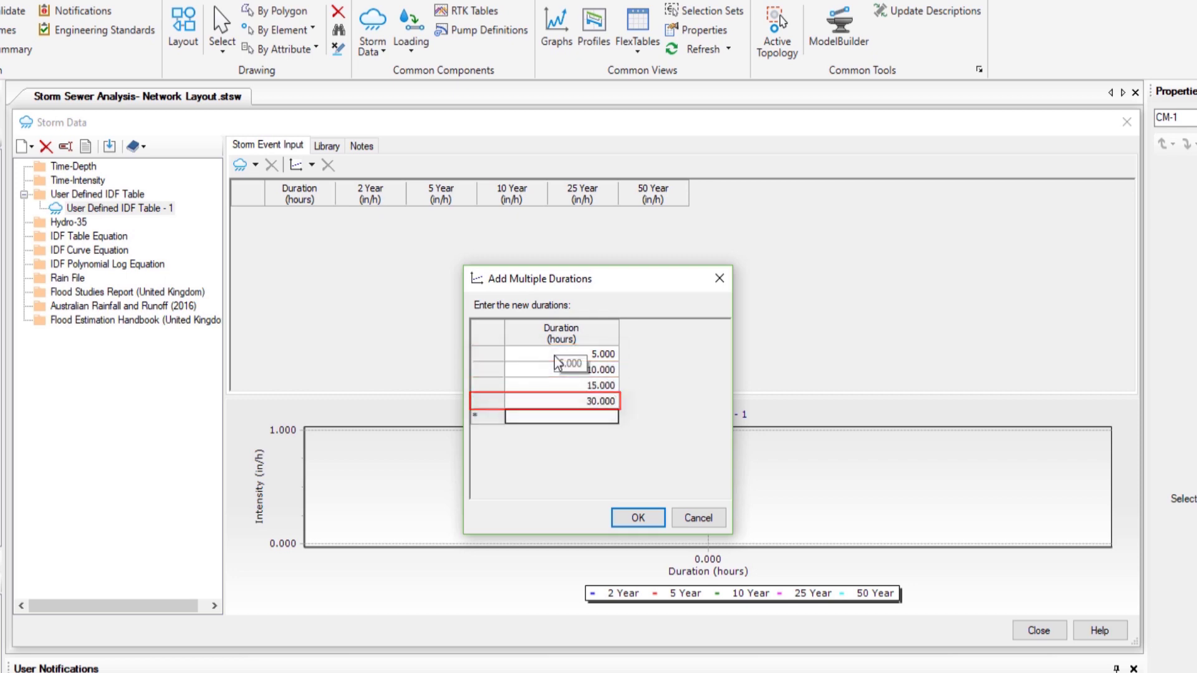
pyautogui.write('60')
pyautogui.press('Return')
pyautogui.write('120')
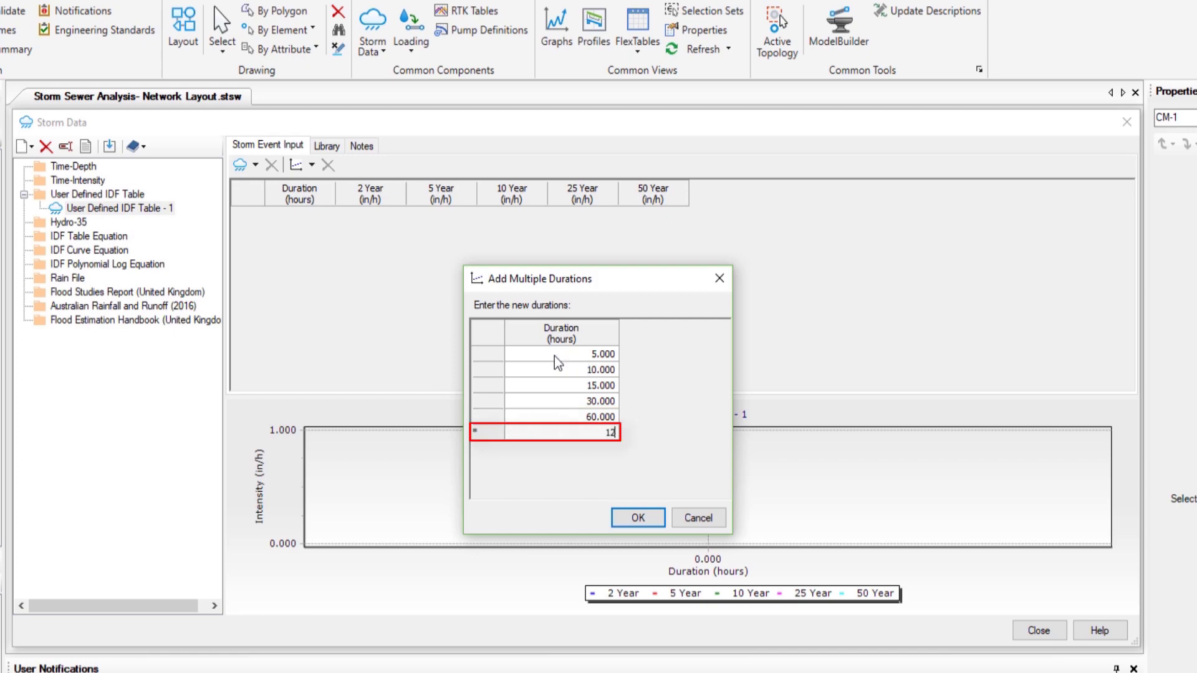
pyautogui.click(629, 516)
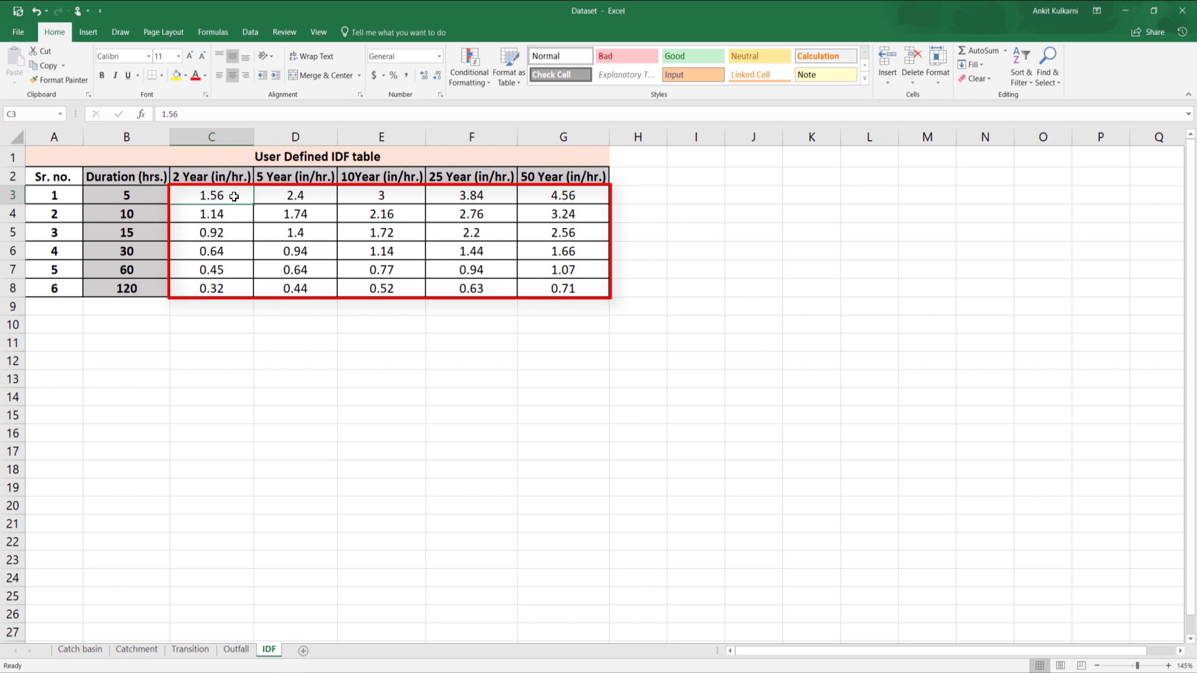
# Copy Excel intensities C3:G8, paste them from the first 2 Year cell, and close the editor
pyautogui.moveTo(234, 196); pyautogui.dragTo(551, 289)
pyautogui.hotkey('ctrl', 'c')
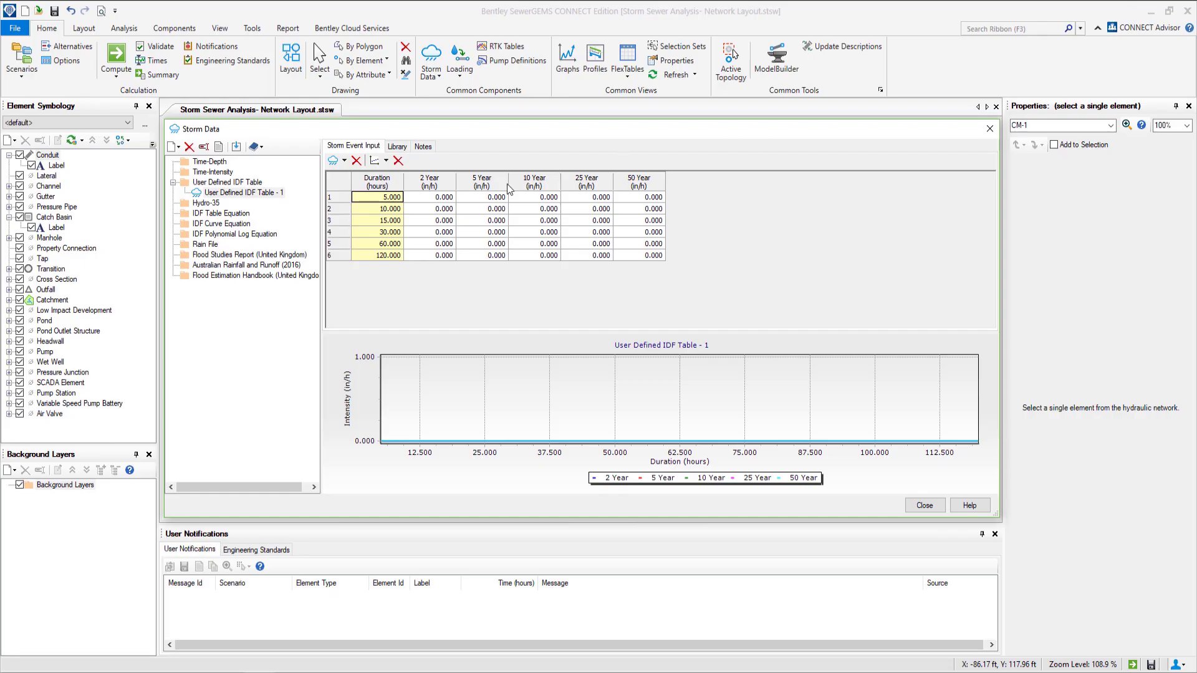
pyautogui.click(445, 197)
pyautogui.rightClick(445, 197)
pyautogui.click(475, 236)
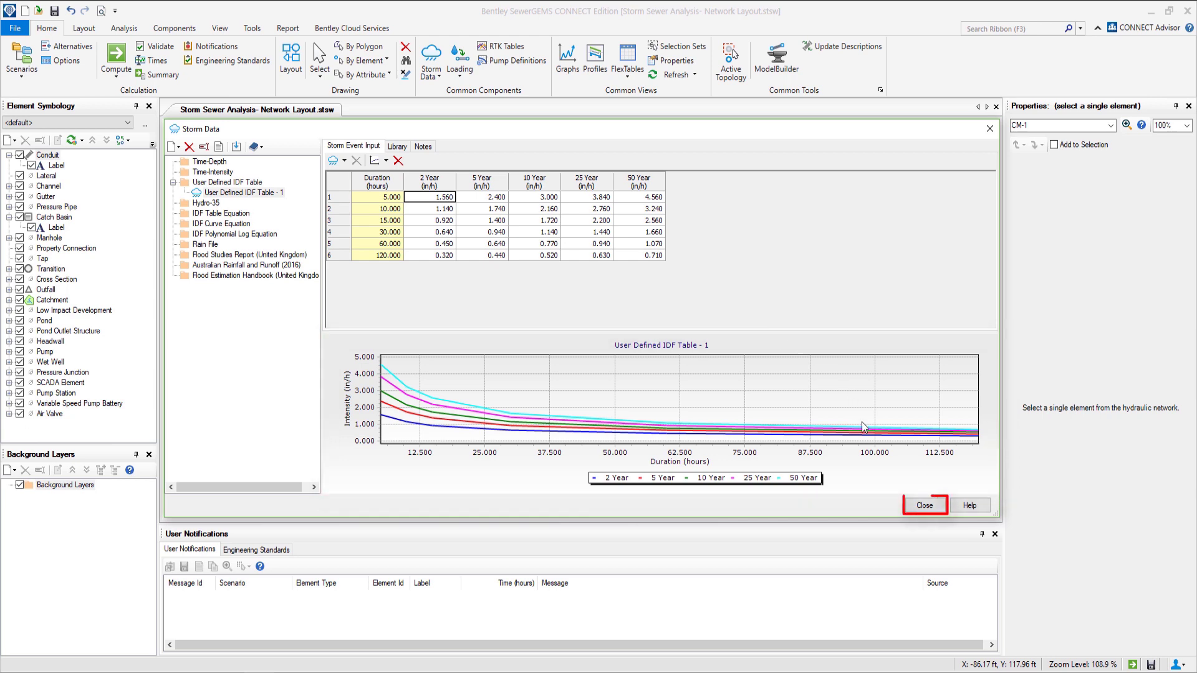
pyautogui.click(914, 503)
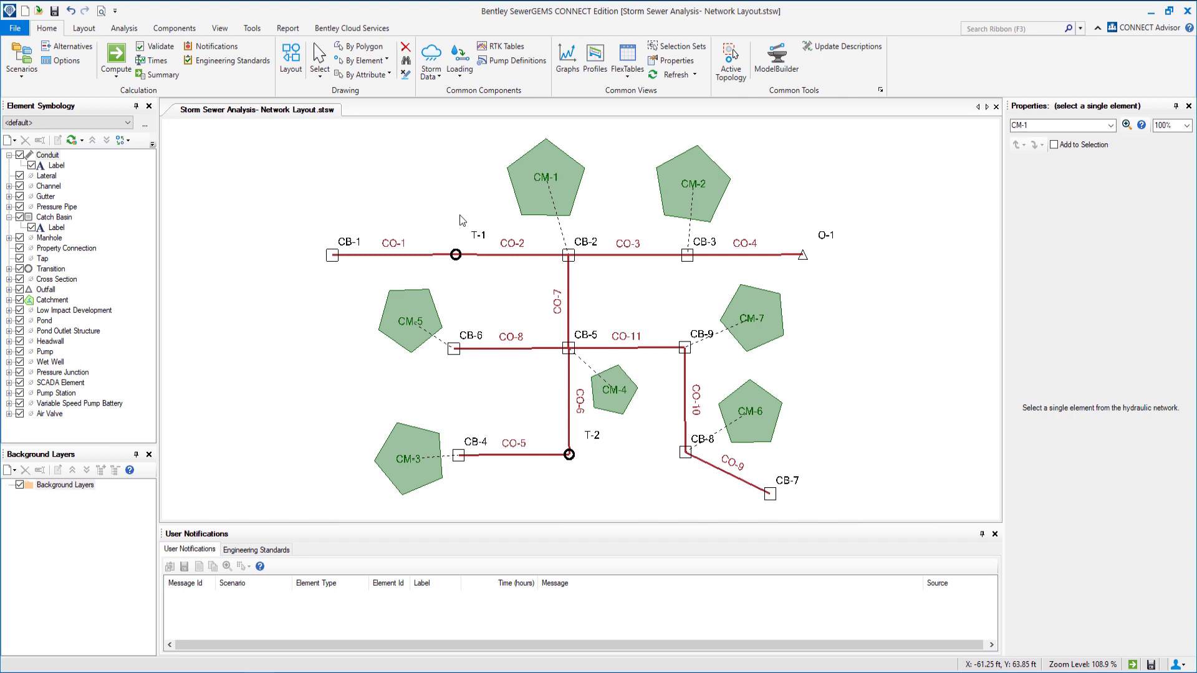
# In Global Storm Events, set the base rainfall's storm event to User Defined IDF Table - 1 - 5 Year
pyautogui.click(431, 83)
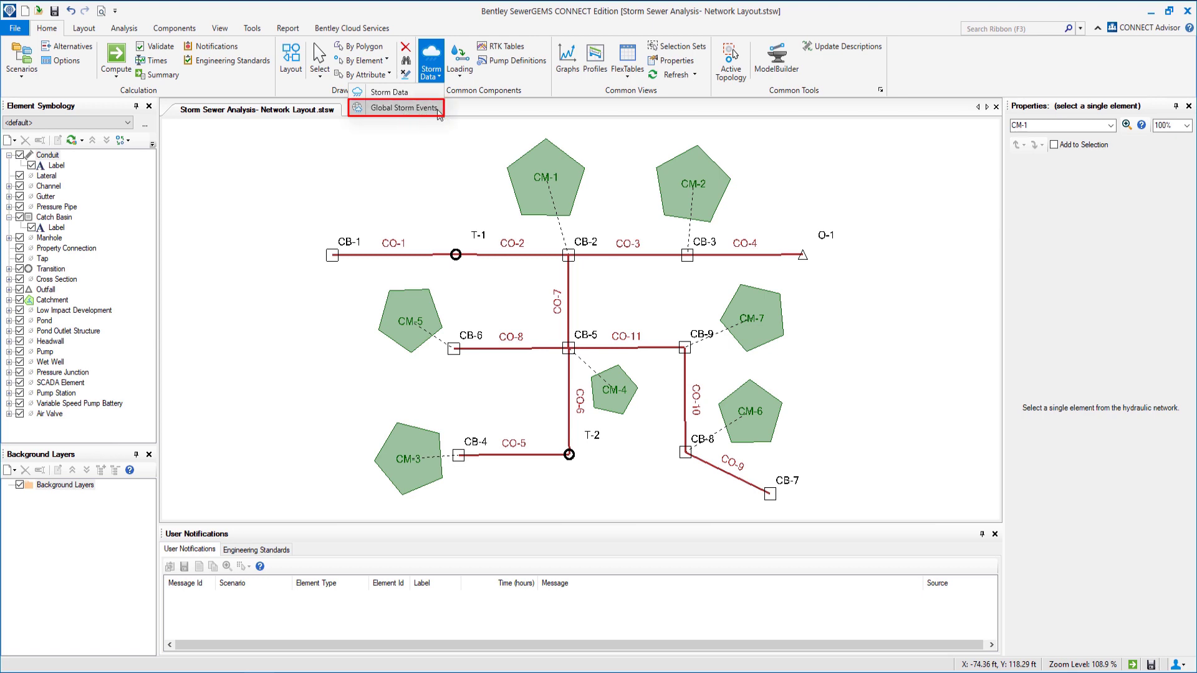
pyautogui.click(414, 112)
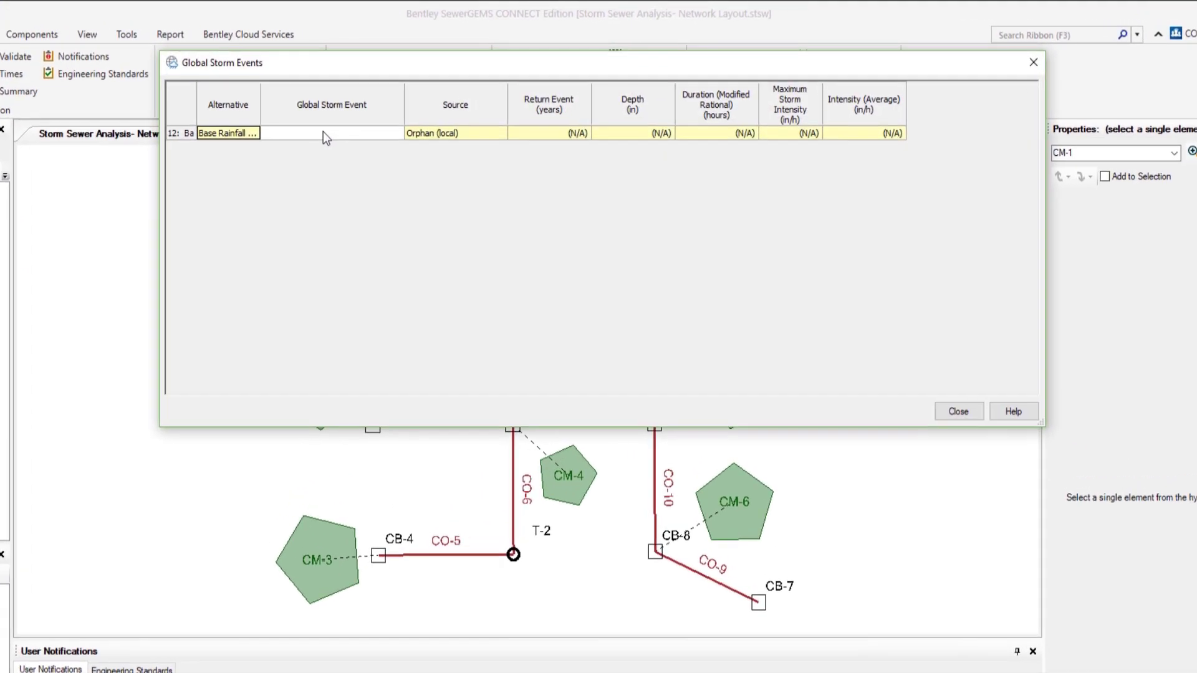
pyautogui.click(374, 133)
pyautogui.click(376, 134)
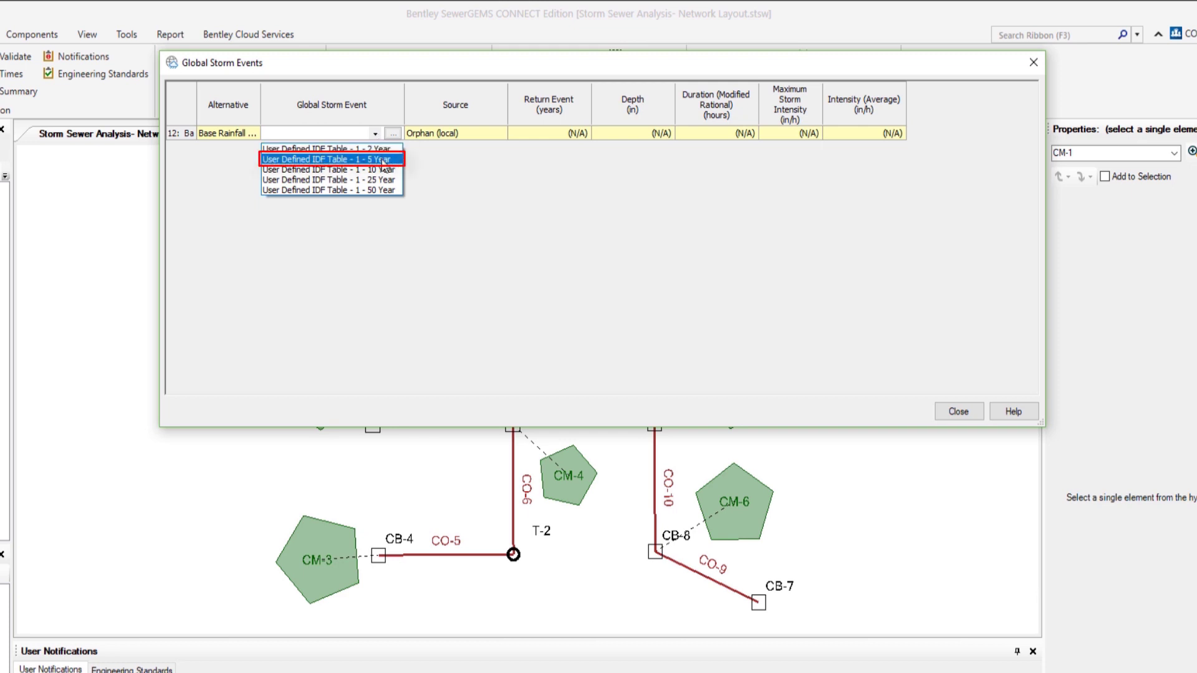
pyautogui.click(382, 160)
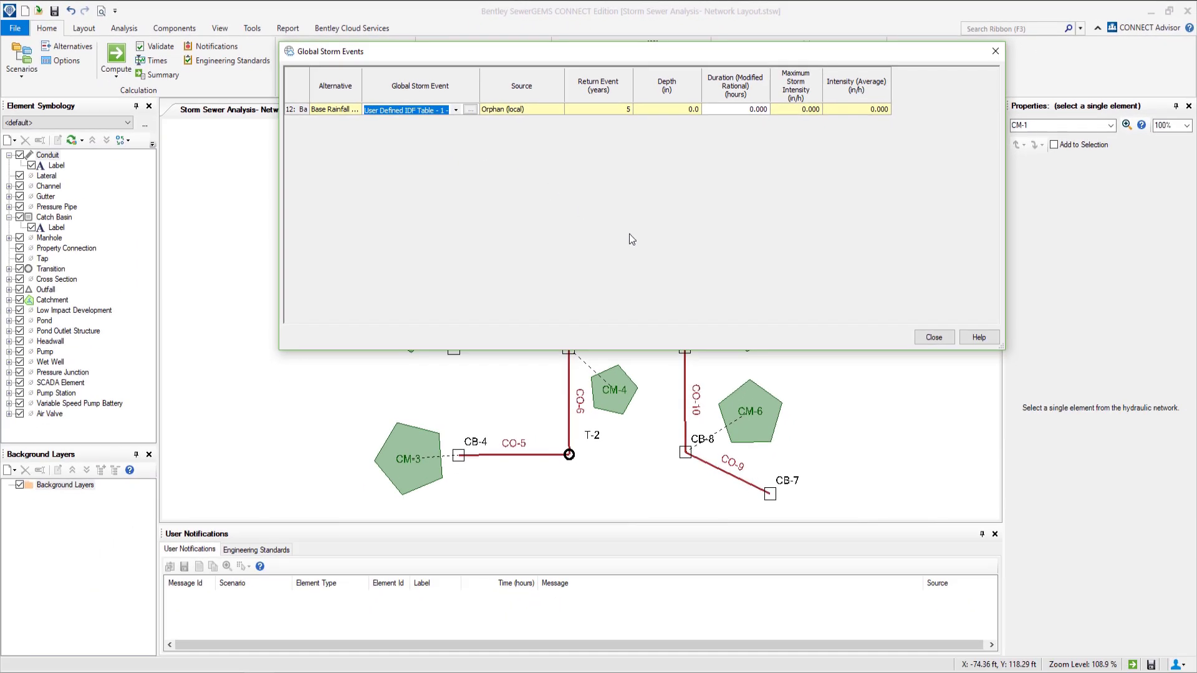
# Close the Global Storm Events window, keeping the 5-year storm assigned
pyautogui.click(933, 339)
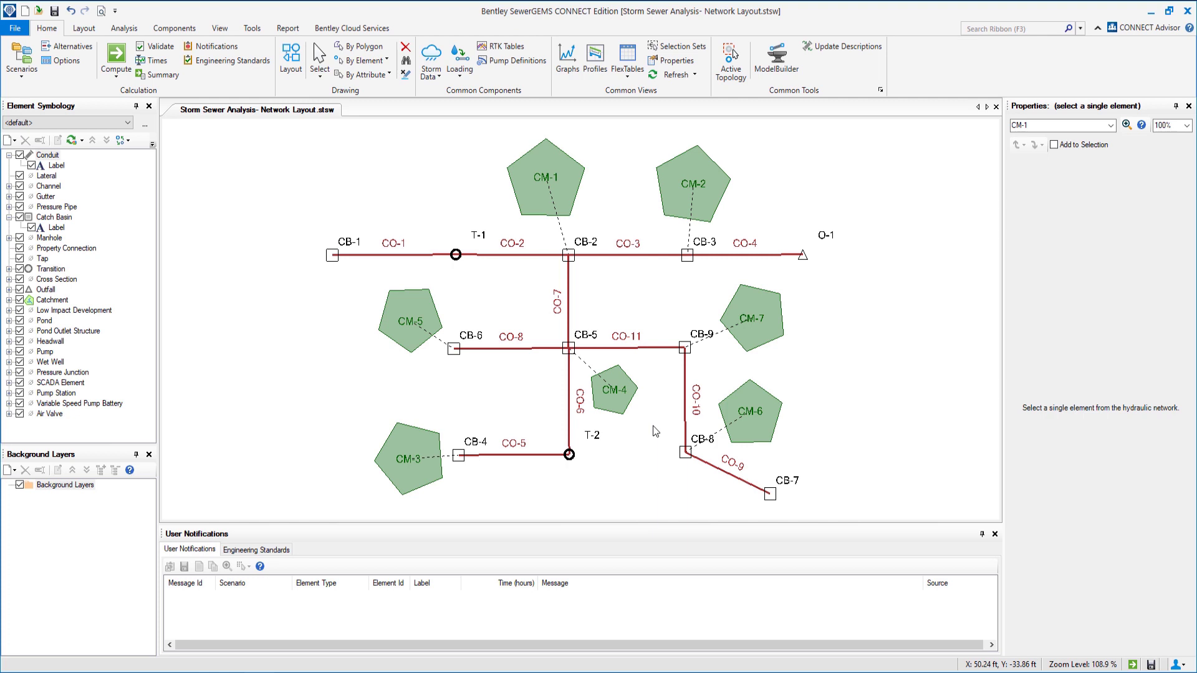